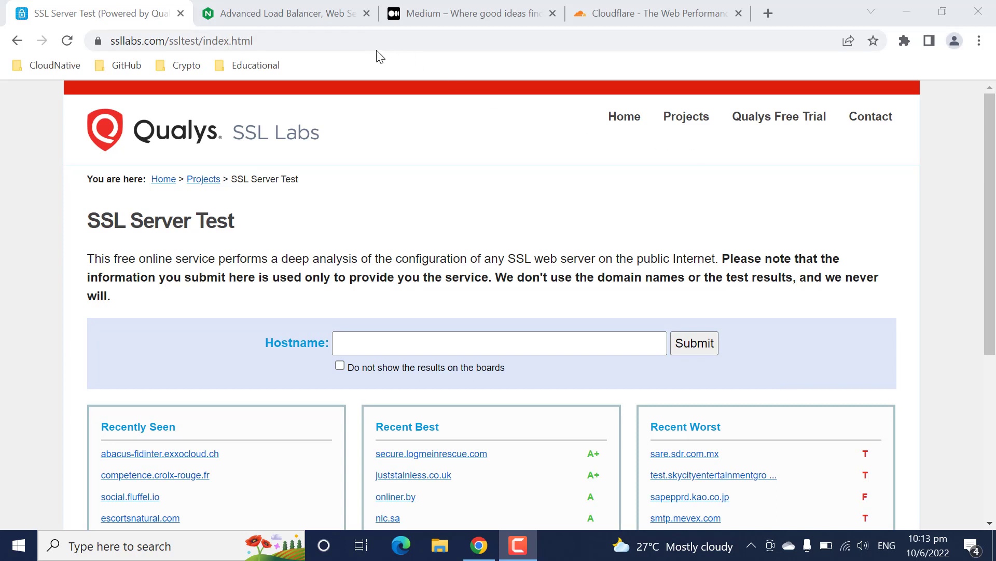
pyautogui.click(300, 16)
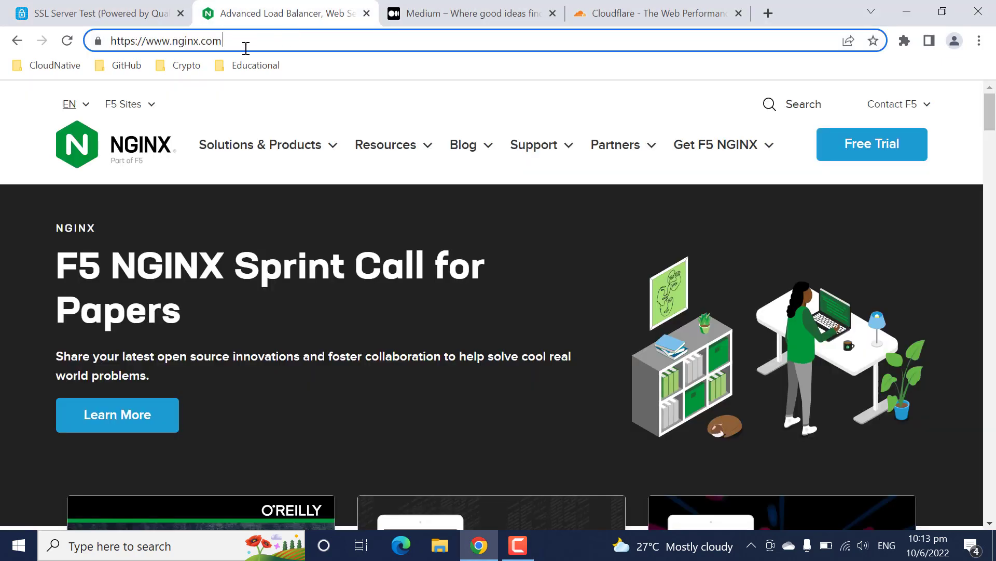
pyautogui.click(456, 18)
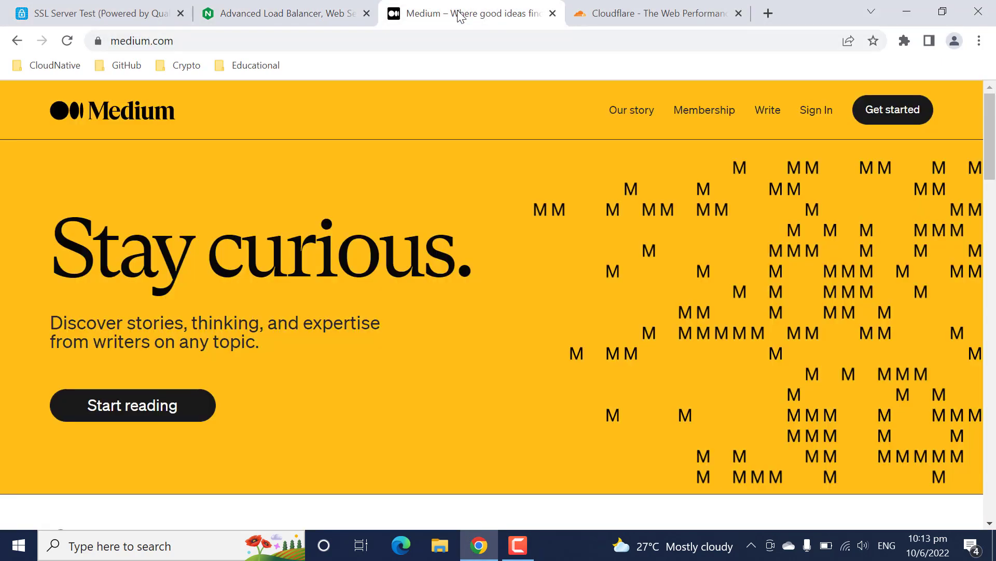
pyautogui.click(438, 38)
pyautogui.click(640, 13)
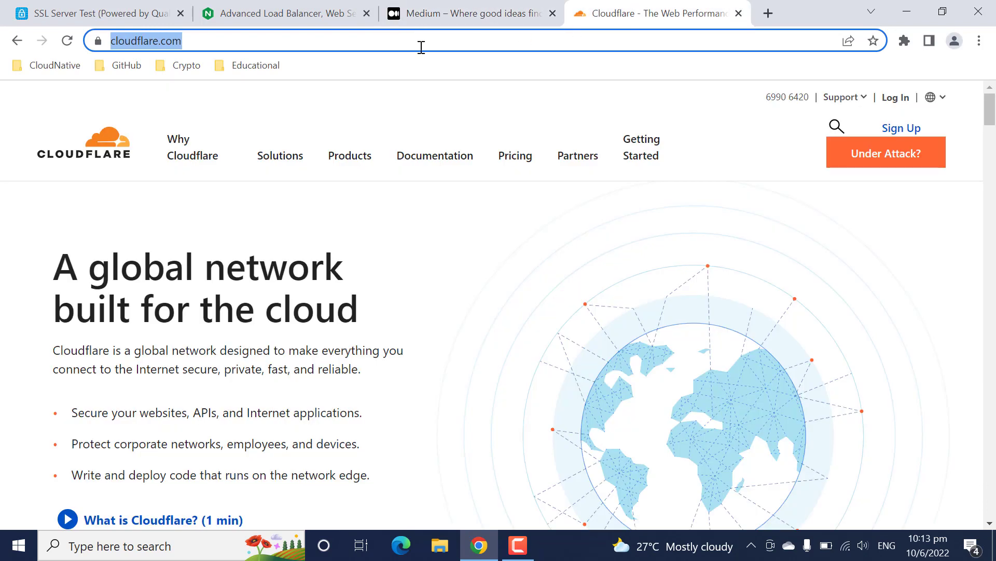
pyautogui.click(420, 45)
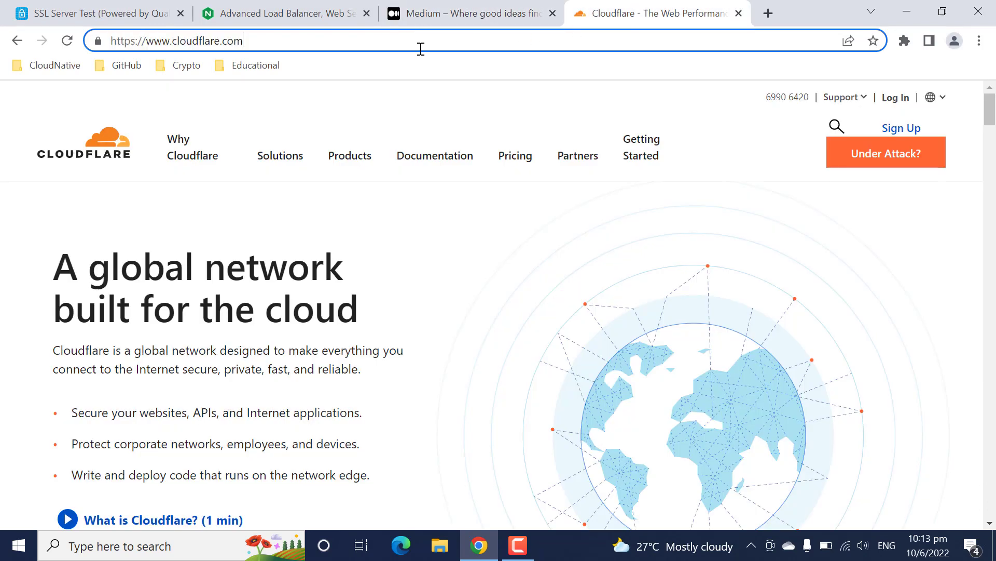
pyautogui.click(124, 21)
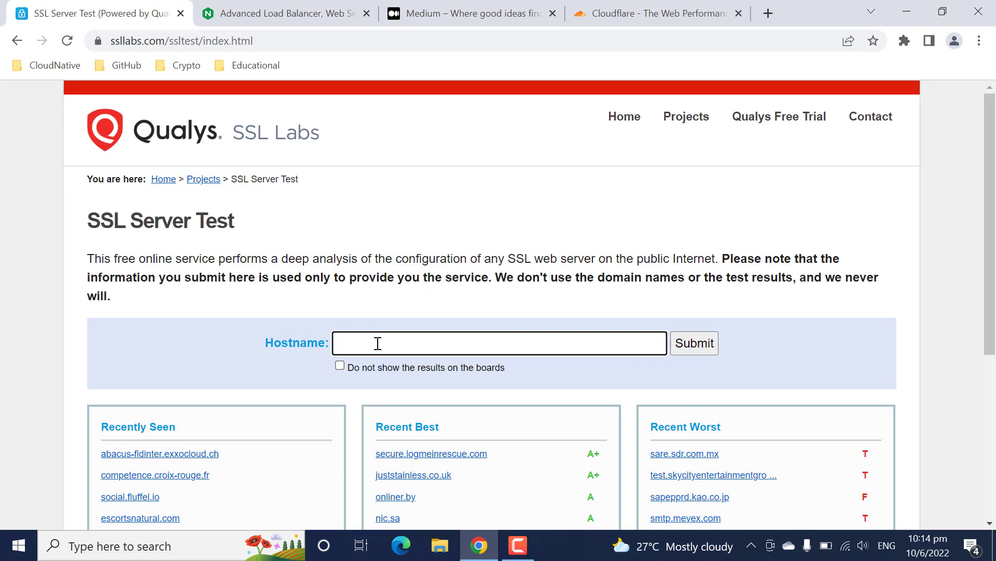
pyautogui.click(287, 21)
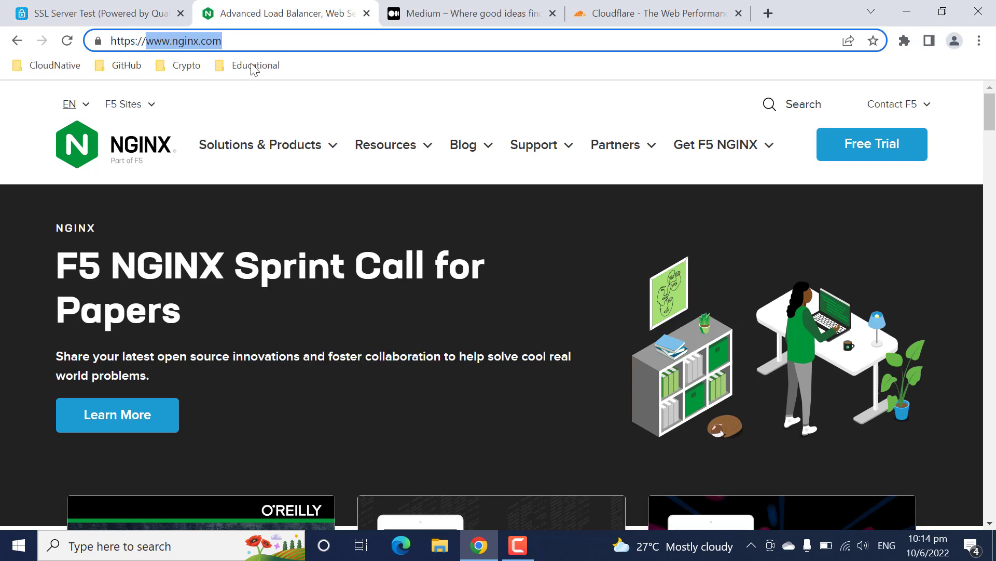
pyautogui.click(119, 21)
pyautogui.click(369, 345)
pyautogui.write('www.nginx.com')
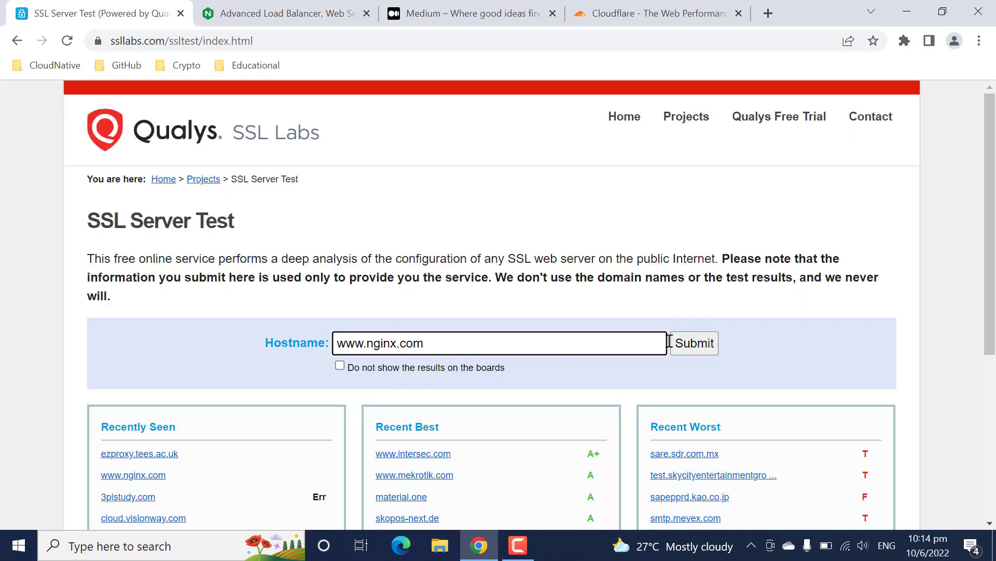
pyautogui.click(696, 344)
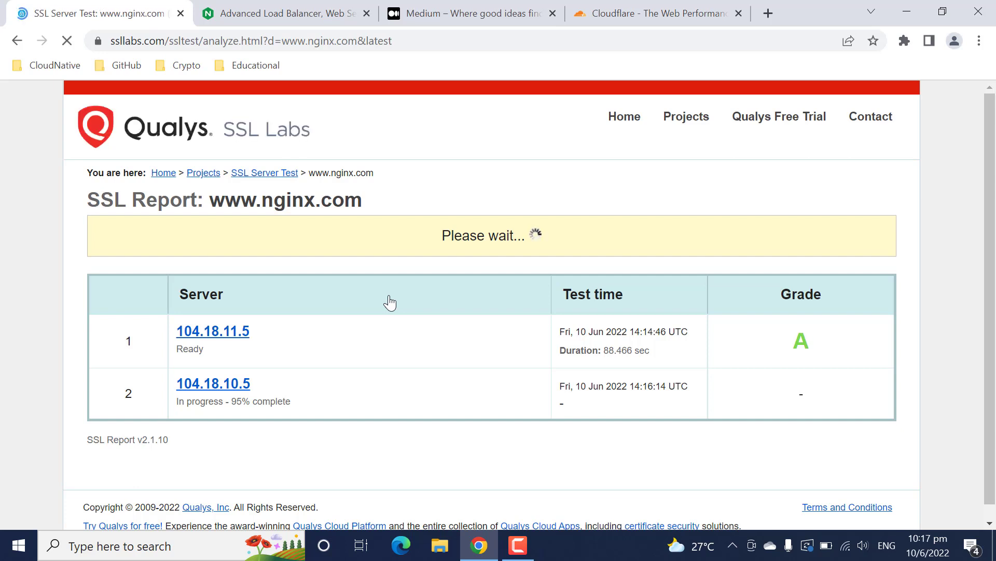
# Step: Open the 104.18.11.5 server report in a new tab and scroll down
pyautogui.middleClick(220, 337)
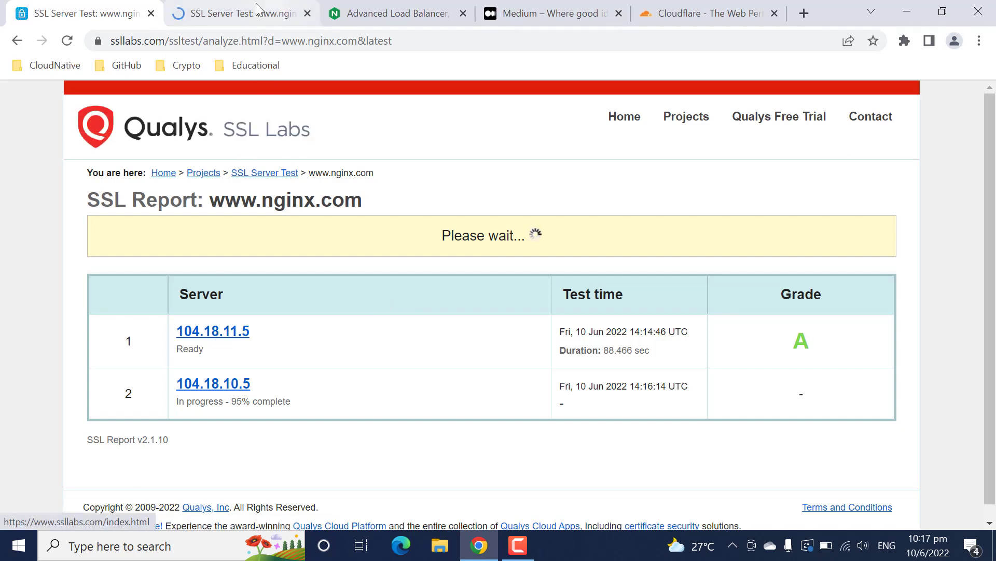
pyautogui.click(234, 14)
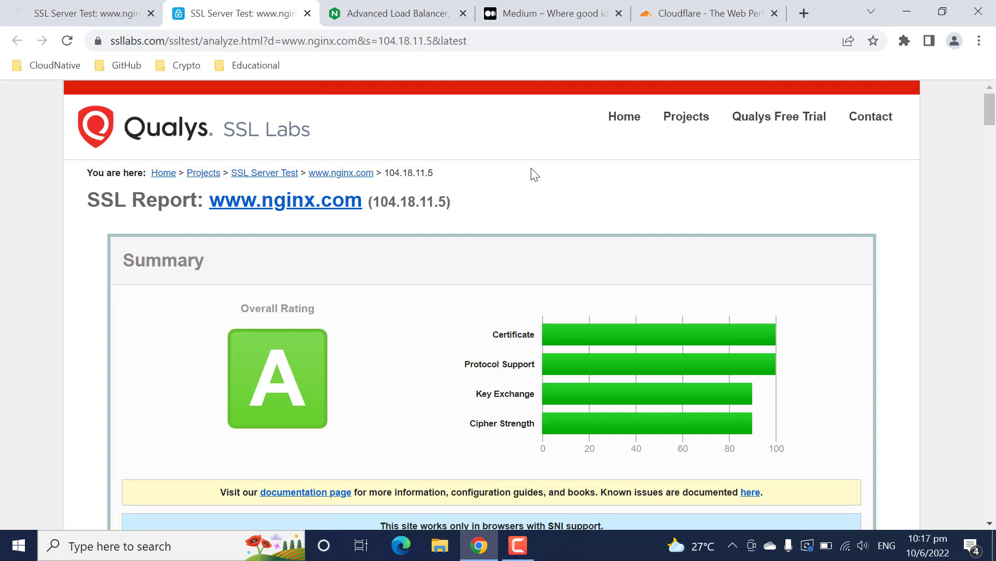
pyautogui.scroll(-1, 298, 265)
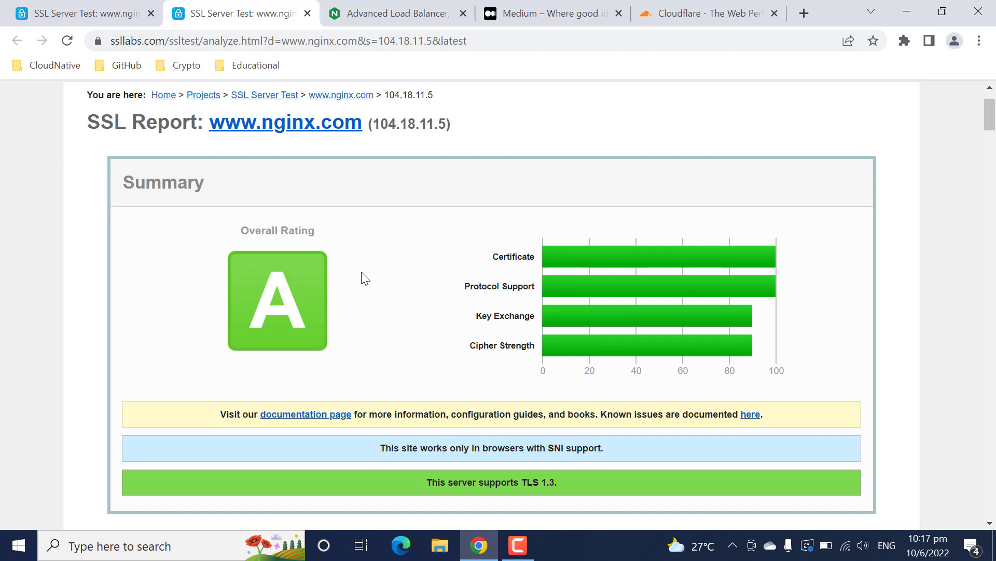
pyautogui.scroll(-2, 363, 275)
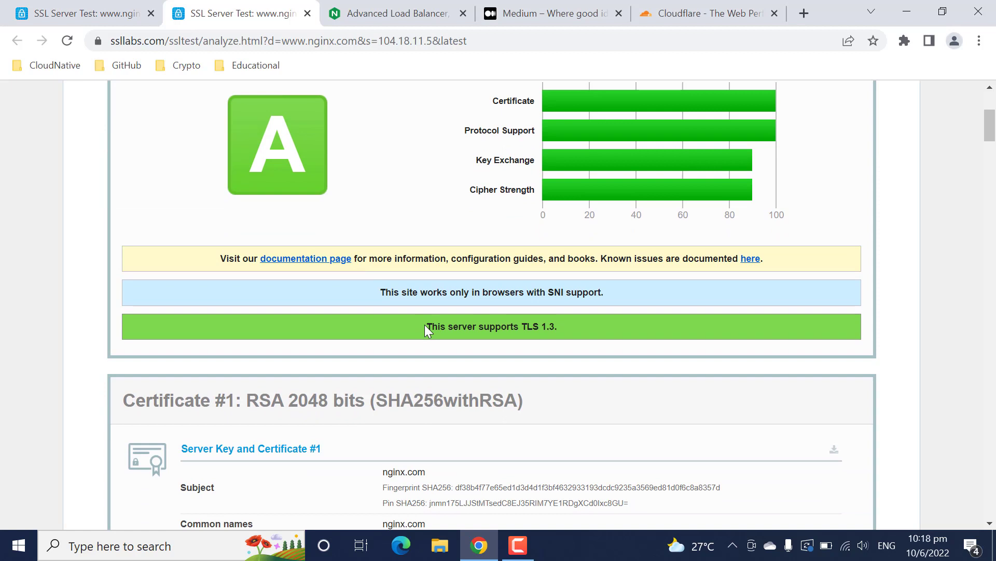
# Step: Highlight the SNI-only browser notice and the TLS 1.3 support notice
pyautogui.moveTo(382, 292); pyautogui.dragTo(608, 299)
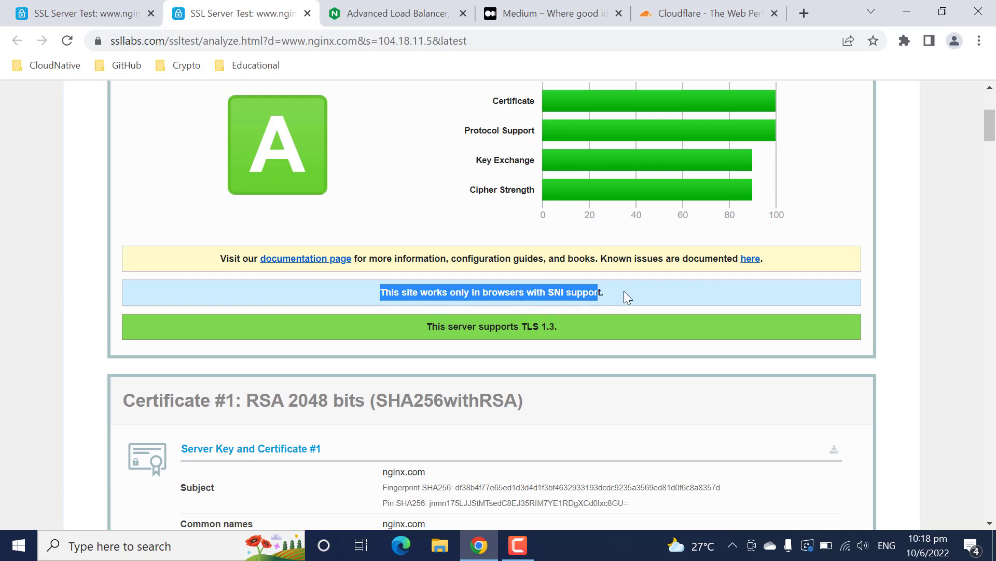
pyautogui.click(543, 294)
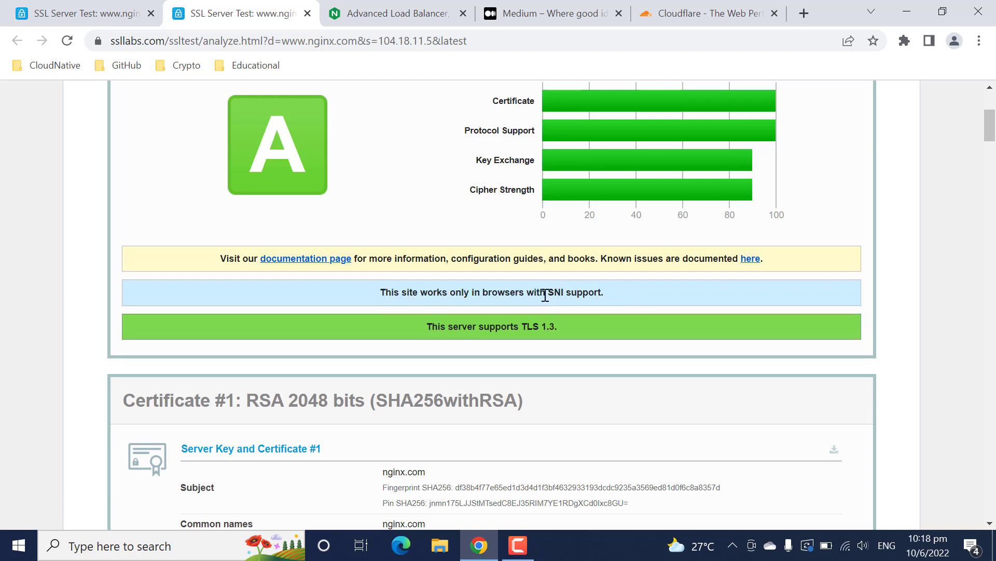
pyautogui.doubleClick(555, 293)
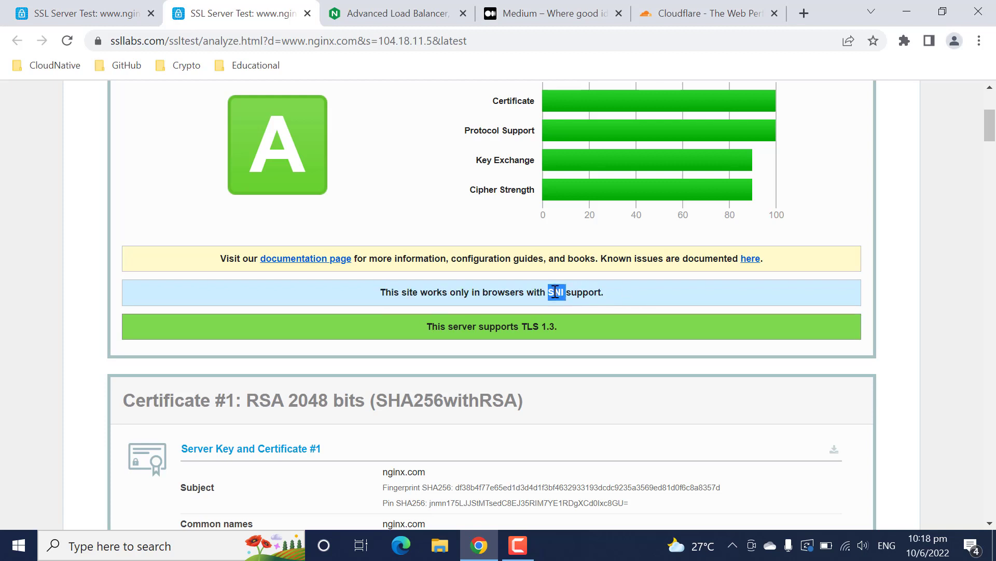
pyautogui.click(605, 292)
pyautogui.moveTo(383, 291); pyautogui.dragTo(598, 289)
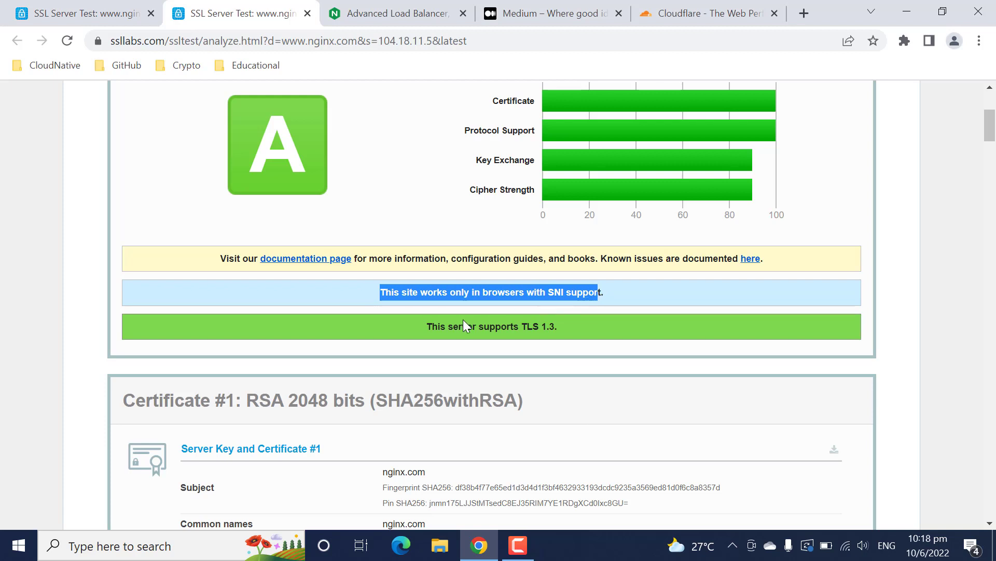
pyautogui.moveTo(431, 326); pyautogui.dragTo(554, 330)
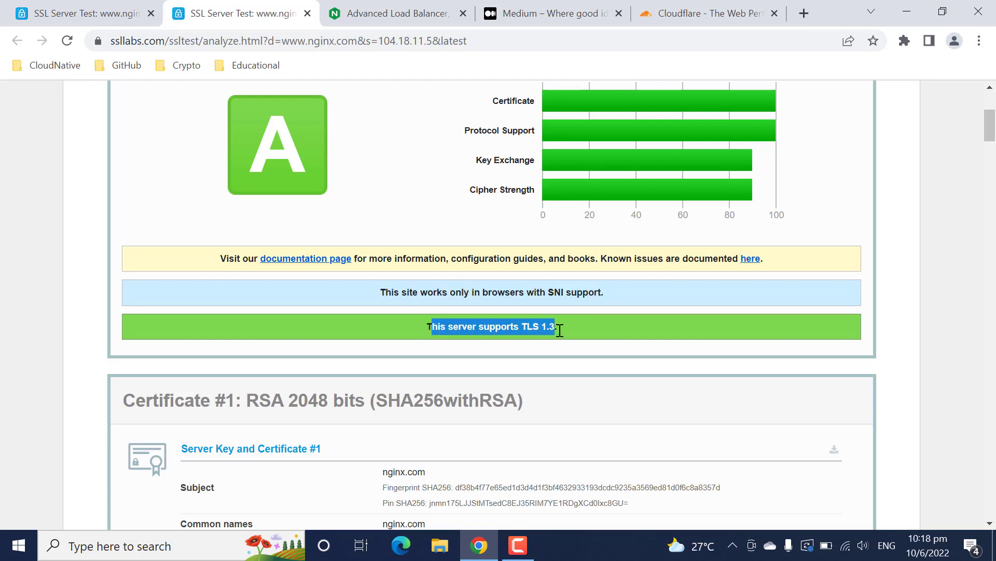
# Step: Highlight the Certificate #1 RSA 2048 heading, subject nginx.com, validity dates and expiry note
pyautogui.scroll(-5, 596, 326)
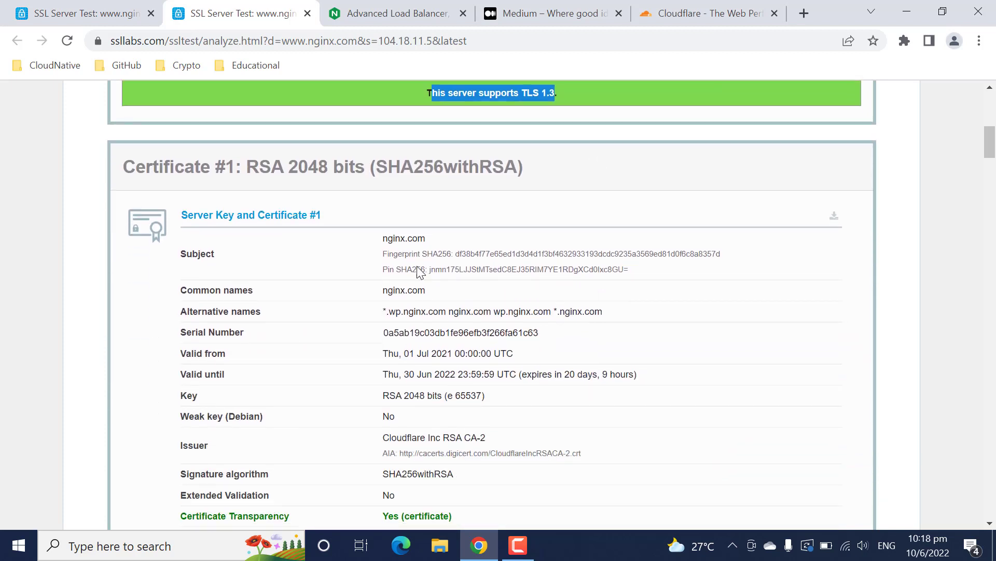
pyautogui.click(127, 165)
pyautogui.moveTo(126, 166); pyautogui.dragTo(526, 167)
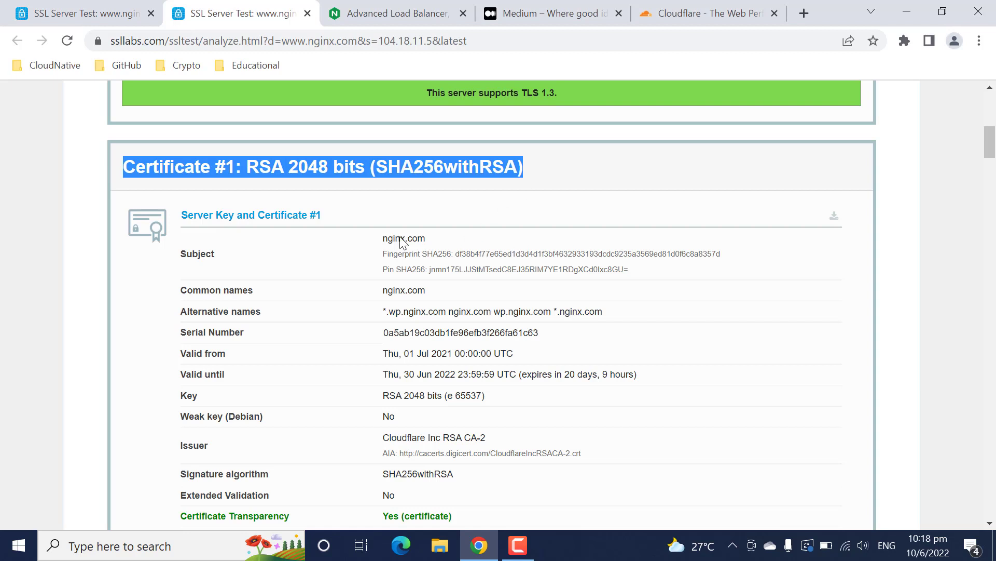
pyautogui.scroll(-1, 387, 254)
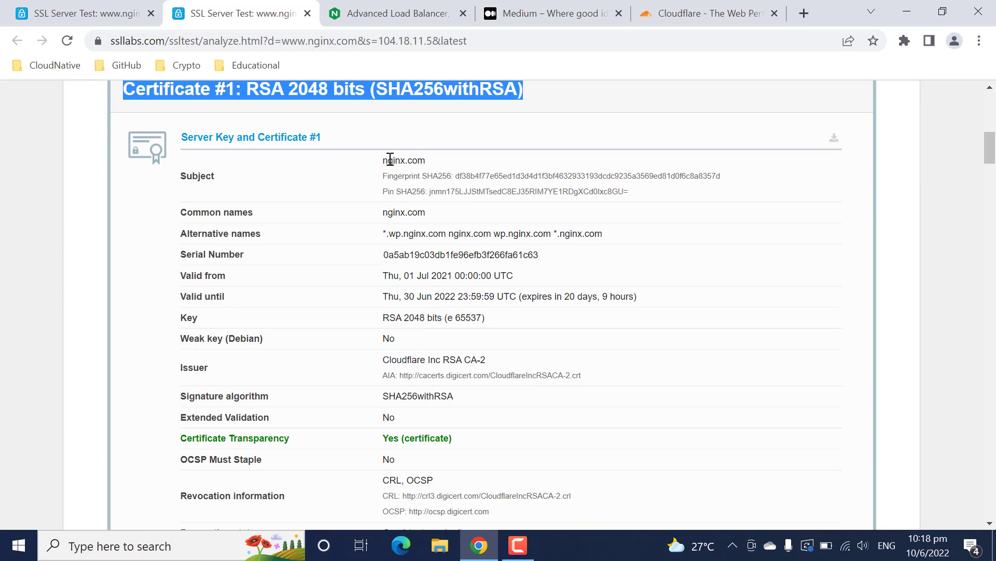
pyautogui.moveTo(389, 161); pyautogui.dragTo(427, 161)
pyautogui.moveTo(197, 275); pyautogui.dragTo(625, 296)
pyautogui.click(625, 296)
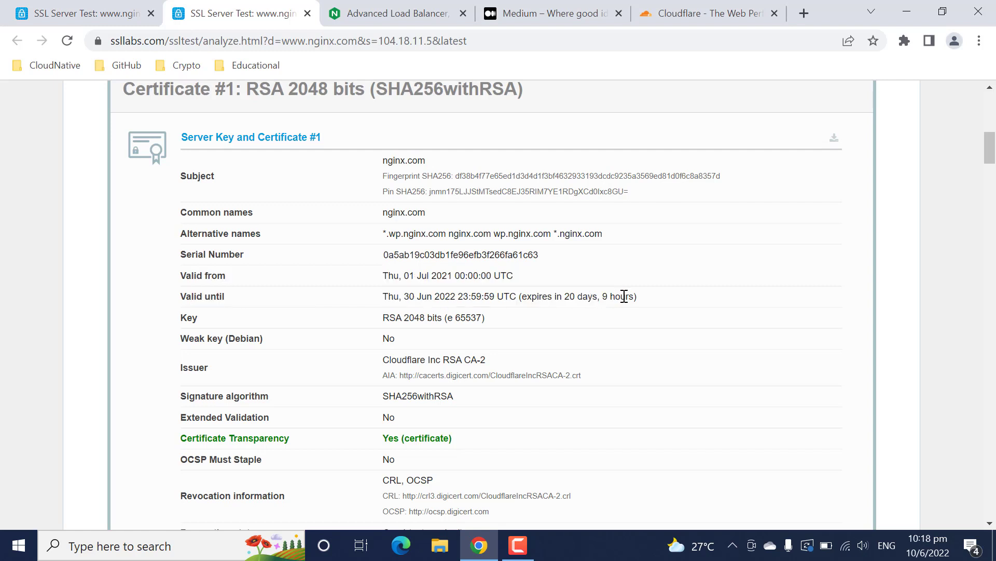
pyautogui.moveTo(519, 296); pyautogui.dragTo(648, 303)
# Step: Scroll down to highlight the issuer line and the Additional Certificates details
pyautogui.scroll(-3, 390, 331)
pyautogui.moveTo(183, 213); pyautogui.dragTo(541, 223)
pyautogui.scroll(-6, 599, 251)
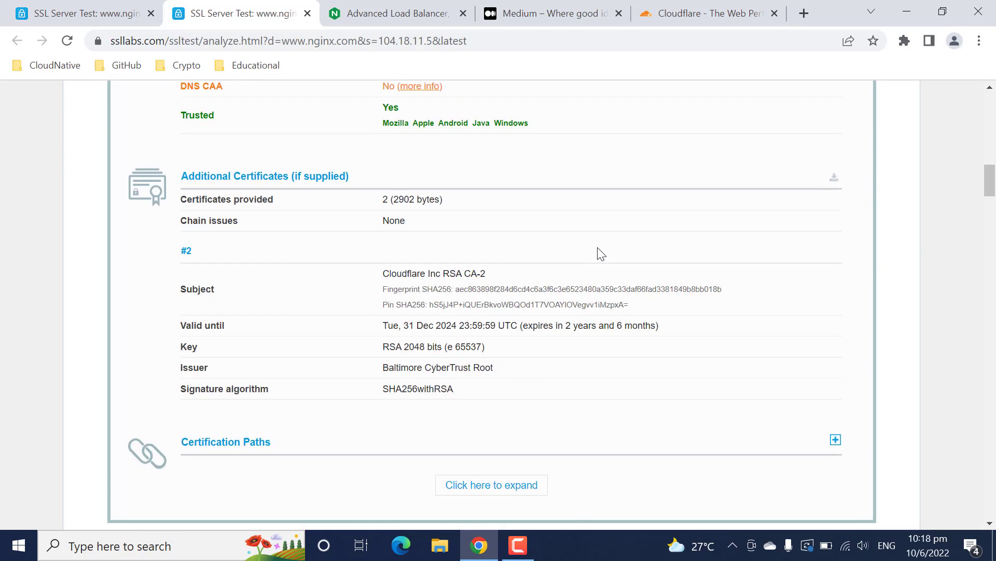
pyautogui.moveTo(186, 199); pyautogui.dragTo(407, 369)
pyautogui.click(472, 396)
pyautogui.scroll(-15, 472, 396)
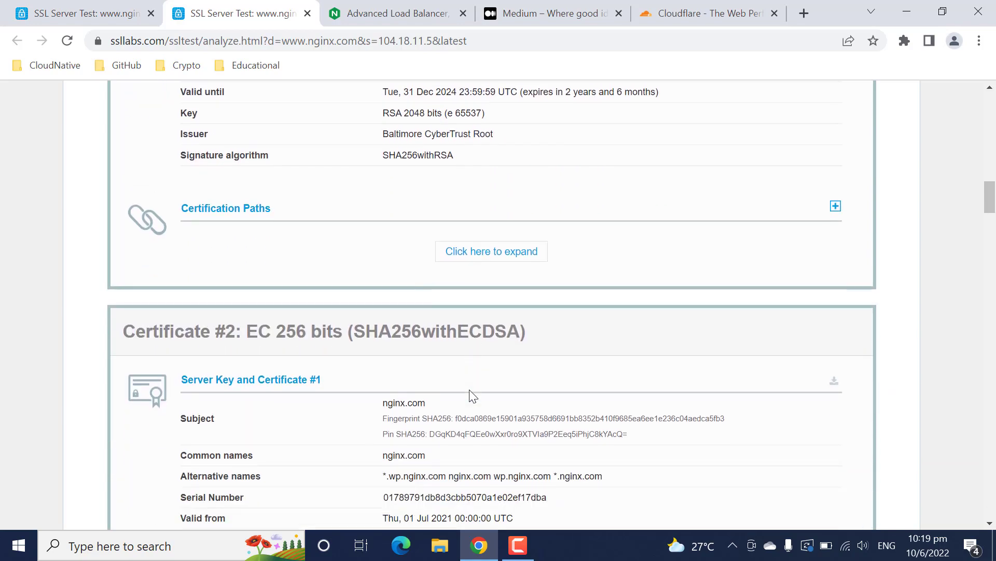
pyautogui.scroll(-10, 471, 396)
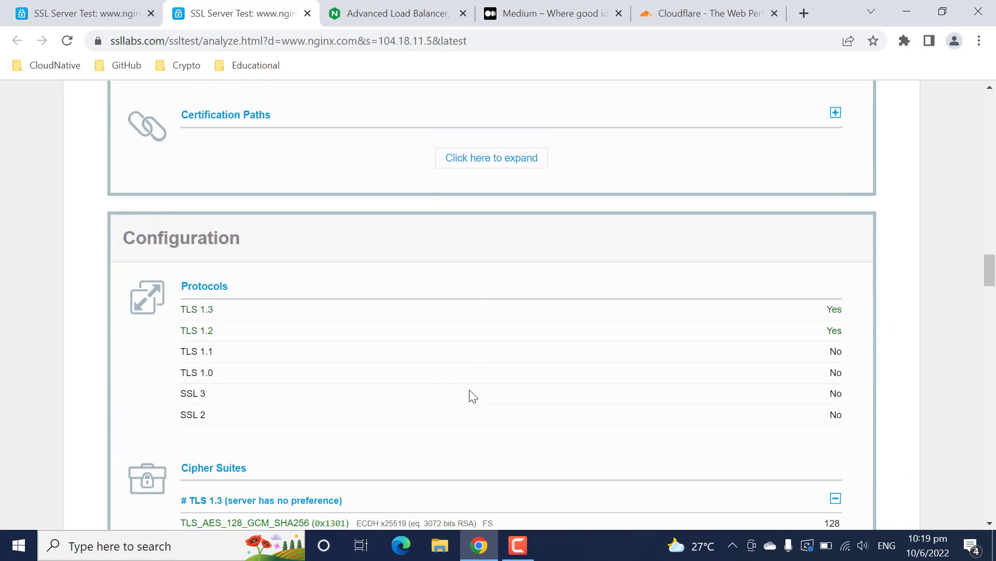
pyautogui.scroll(3, 280, 268)
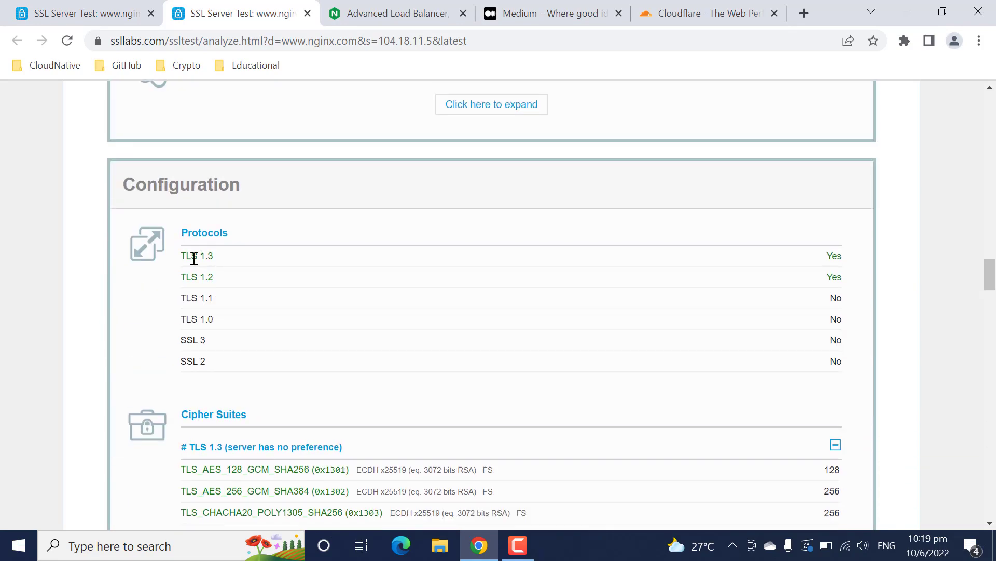
pyautogui.moveTo(188, 257); pyautogui.dragTo(258, 284)
pyautogui.click(229, 284)
pyautogui.click(256, 286)
pyautogui.moveTo(189, 298); pyautogui.dragTo(222, 304)
# Step: Scroll down and highlight the Cipher Suites heading
pyautogui.scroll(-3, 270, 301)
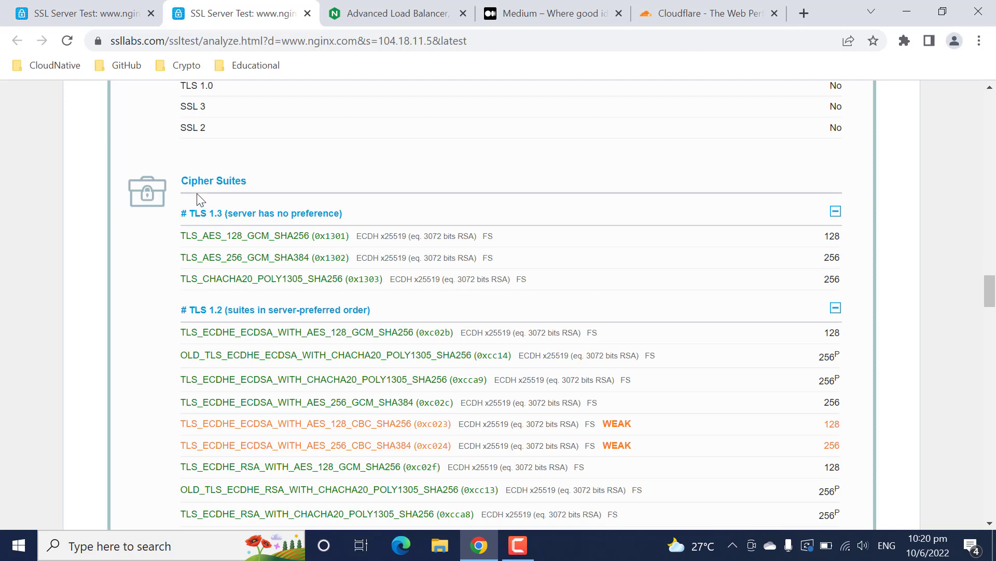
pyautogui.moveTo(185, 180); pyautogui.dragTo(235, 181)
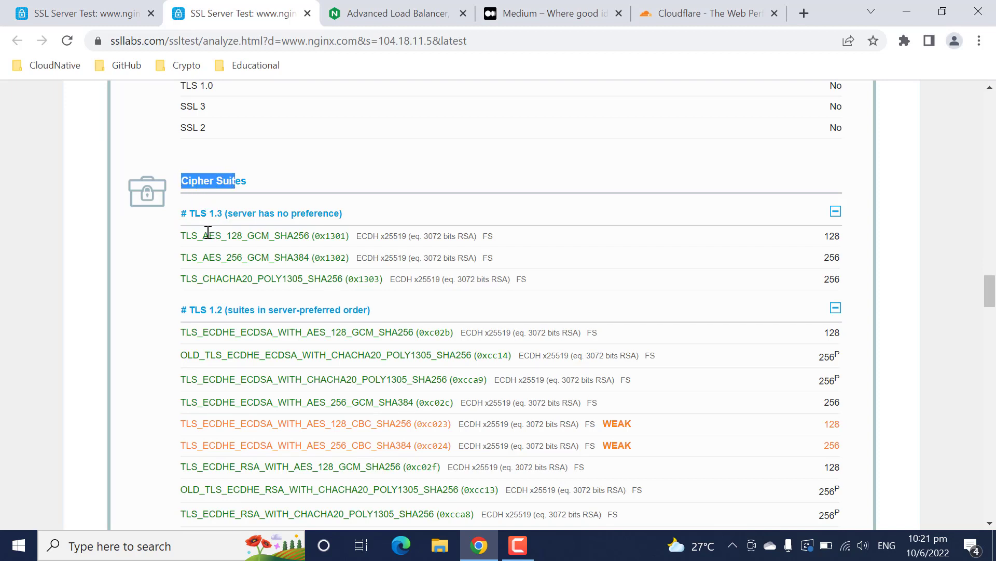
pyautogui.click(191, 182)
pyautogui.moveTo(181, 180); pyautogui.dragTo(248, 180)
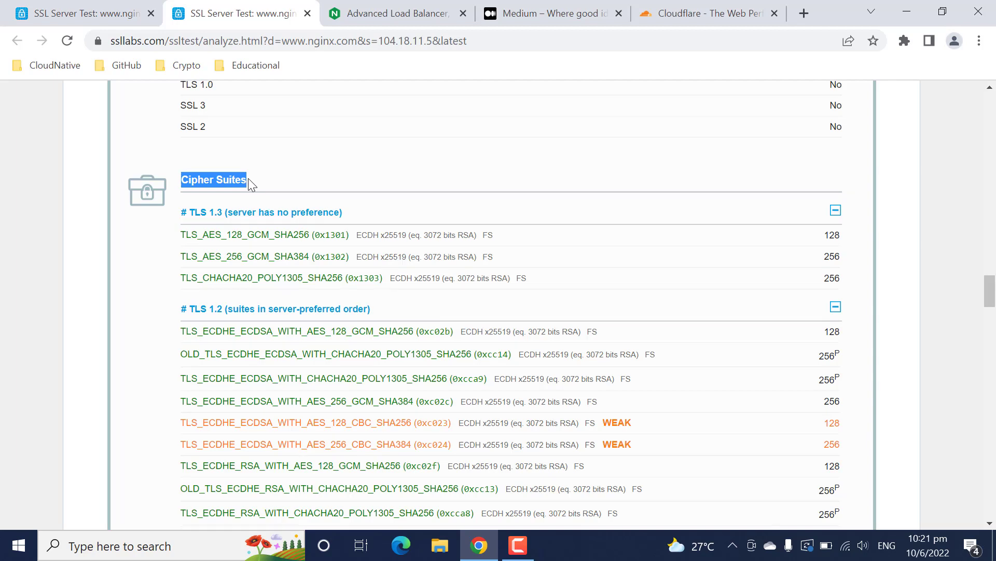
# Step: Highlight the TLS 1.3 suites header and rows, then the TLS 1.2 header
pyautogui.scroll(-1, 248, 179)
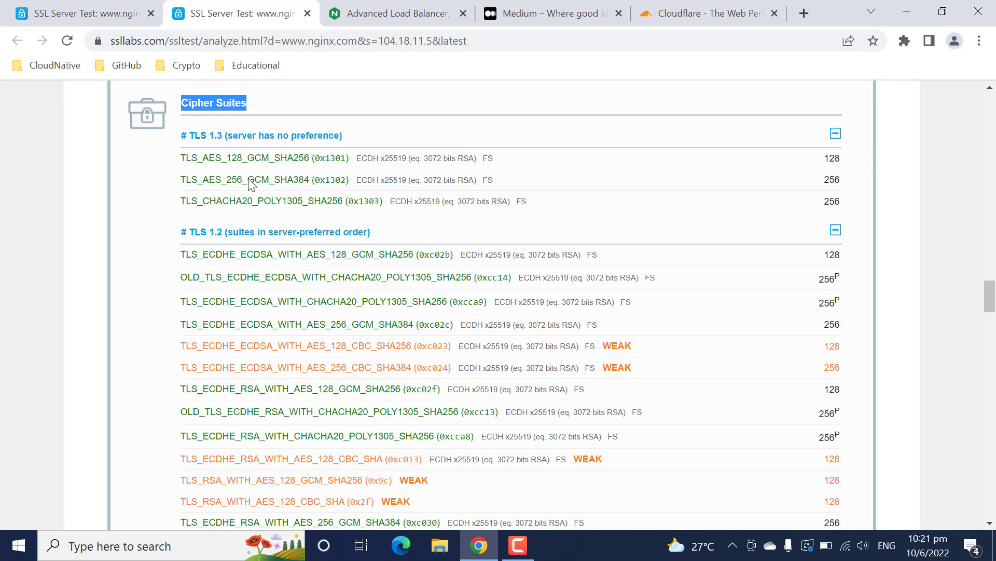
pyautogui.scroll(-3, 249, 181)
pyautogui.scroll(3, 248, 178)
pyautogui.moveTo(190, 135); pyautogui.dragTo(281, 138)
pyautogui.moveTo(197, 157); pyautogui.dragTo(276, 201)
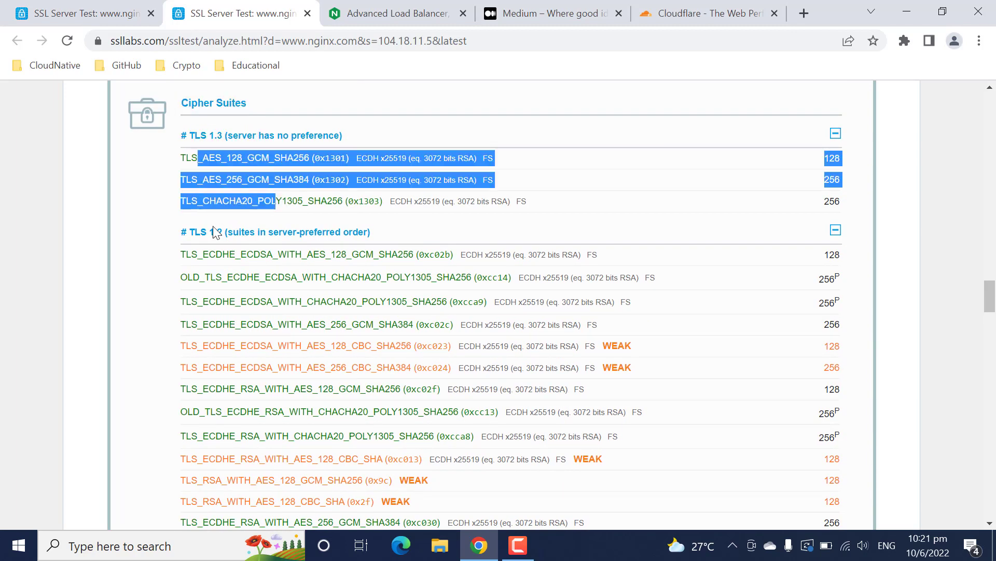
pyautogui.moveTo(194, 232); pyautogui.dragTo(197, 254)
# Step: Highlight the first TLS 1.2 suites, skim the rest, and close the 104.18.11.5 report
pyautogui.moveTo(249, 281); pyautogui.dragTo(450, 331)
pyautogui.scroll(-15, 437, 309)
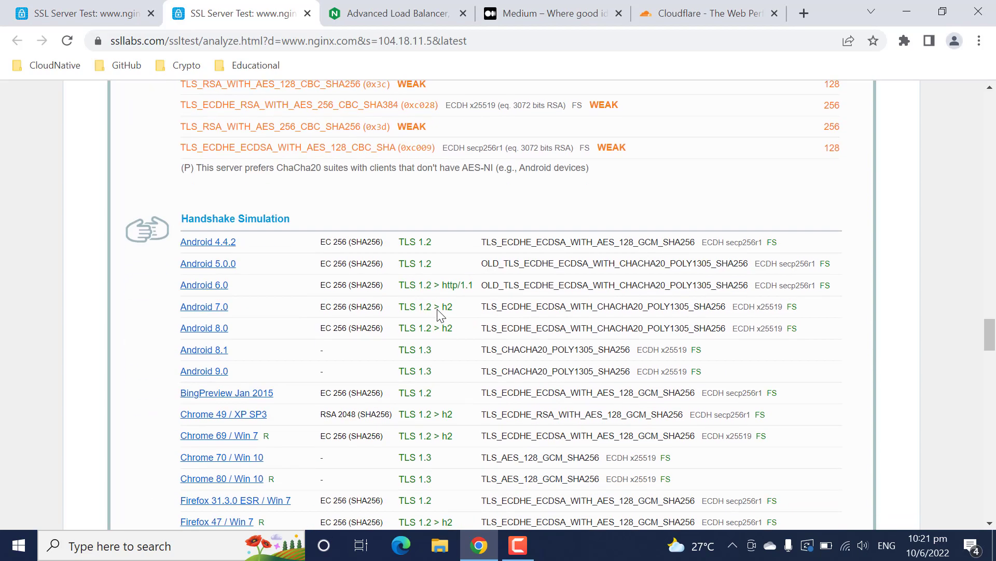
pyautogui.scroll(-20, 439, 315)
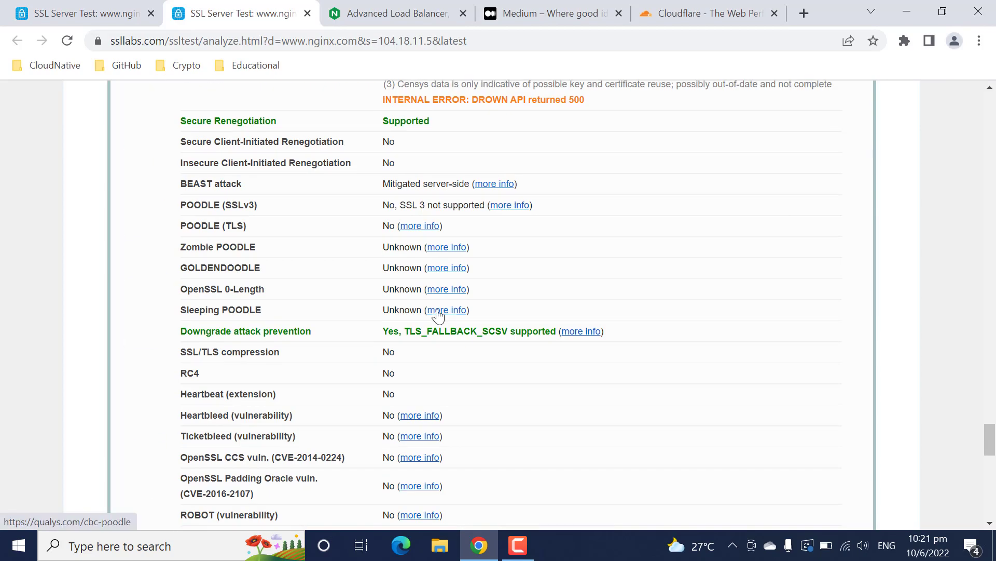
pyautogui.scroll(-8, 439, 315)
pyautogui.scroll(-10, 439, 315)
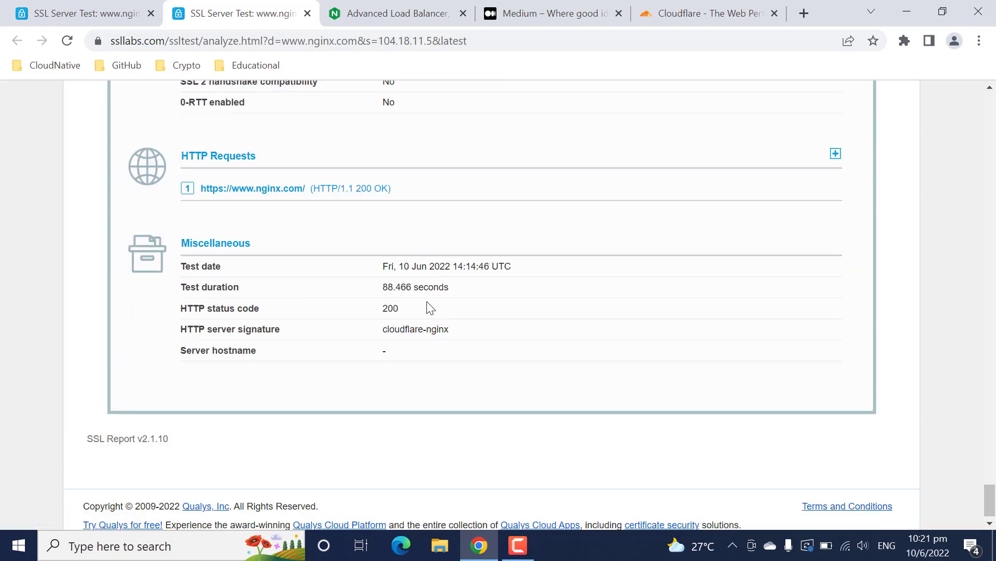
pyautogui.scroll(20, 345, 194)
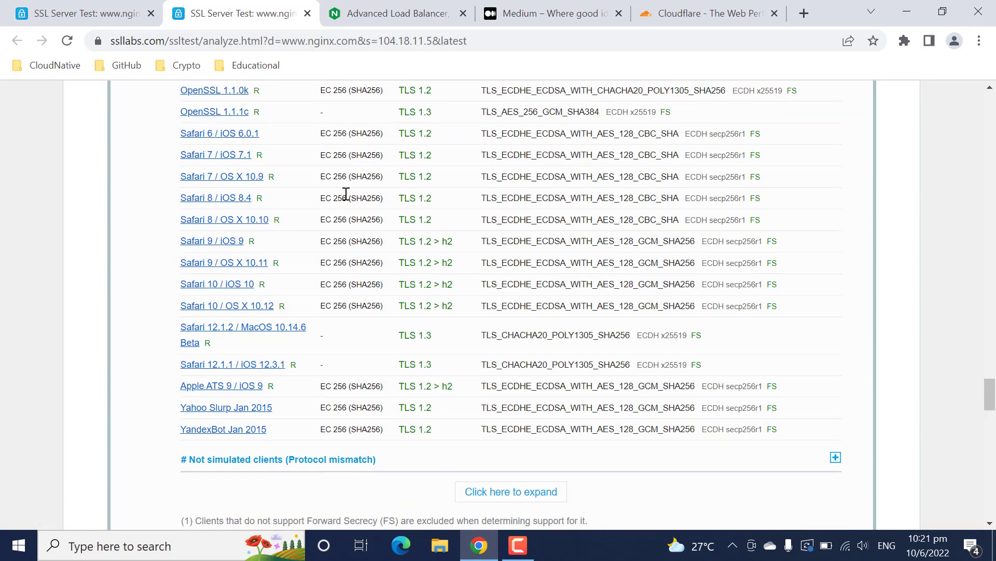
pyautogui.scroll(20, 345, 193)
pyautogui.scroll(-1, 345, 194)
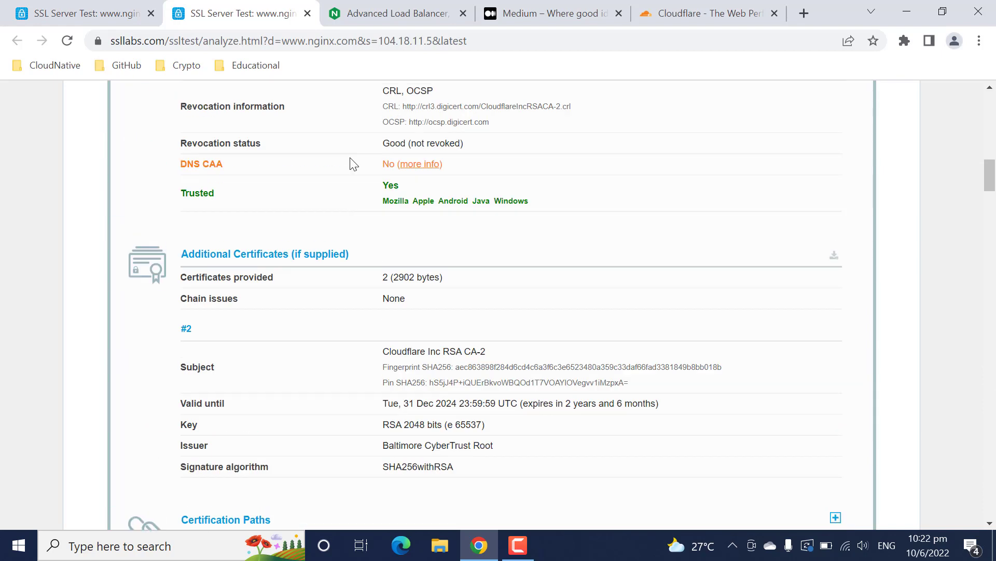
pyautogui.click(307, 13)
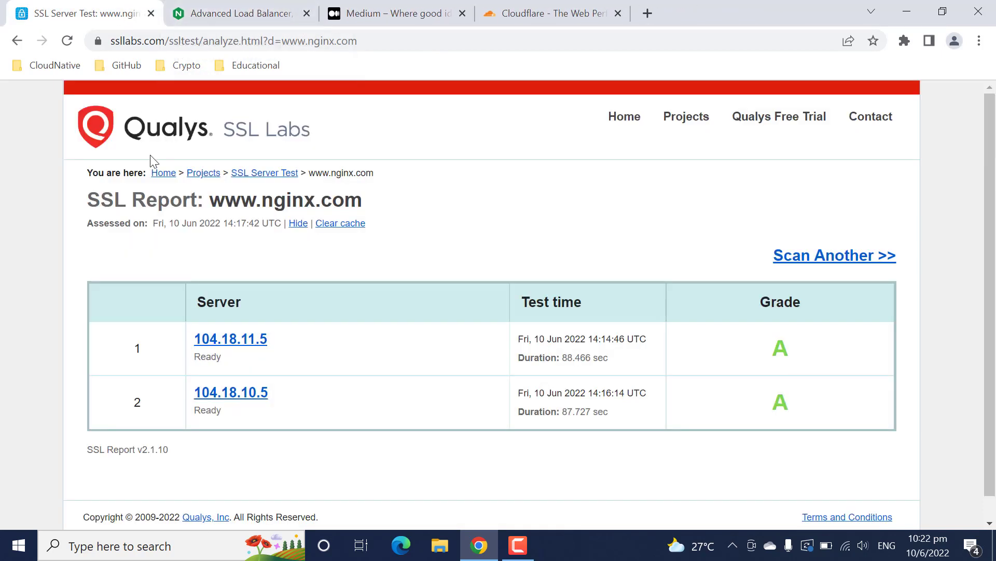
# Step: Open the 104.18.10.5 server report in a new tab and scroll through its certificates
pyautogui.middleClick(234, 393)
pyautogui.click(222, 20)
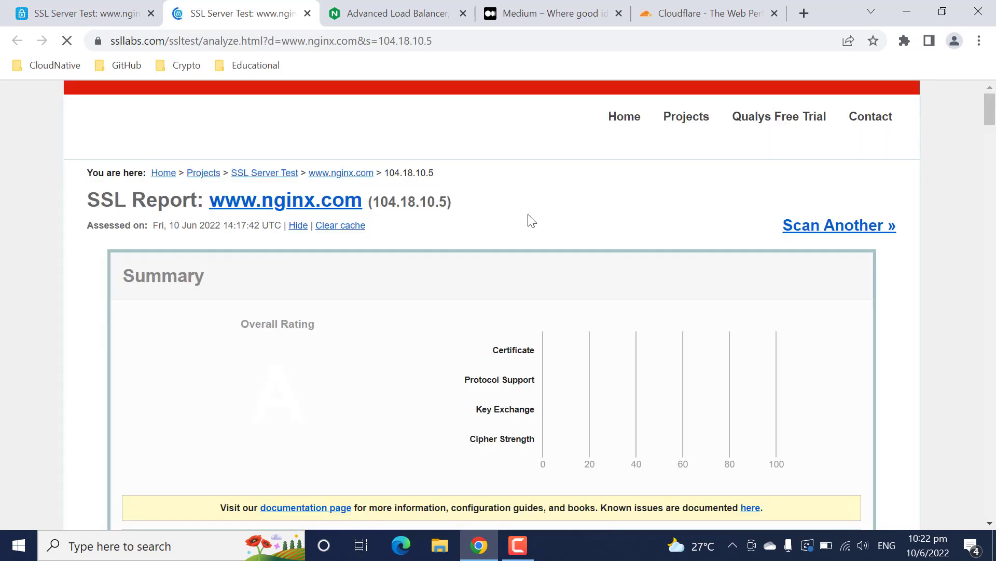
pyautogui.scroll(-9, 560, 266)
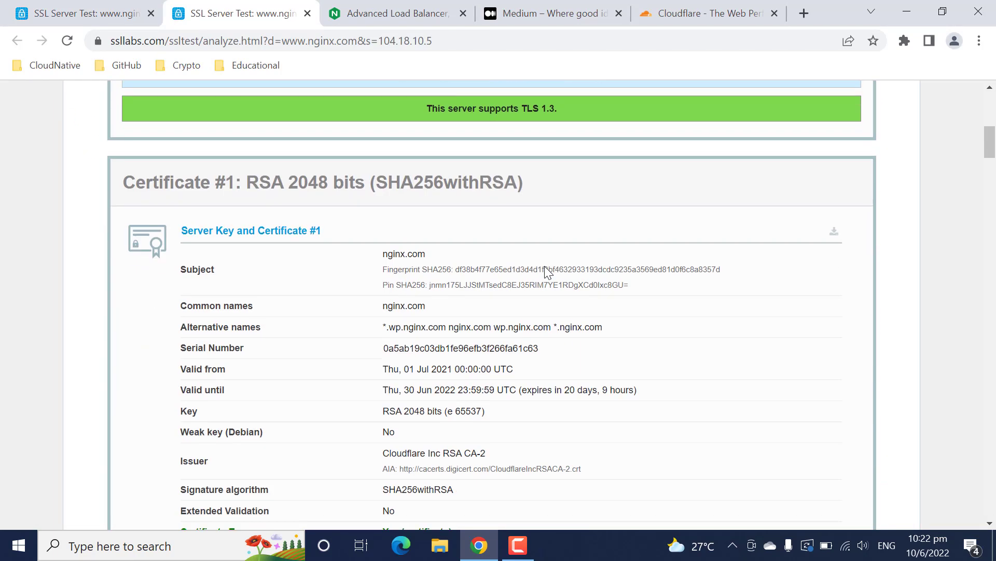
pyautogui.scroll(-1, 544, 265)
pyautogui.moveTo(260, 104); pyautogui.dragTo(519, 103)
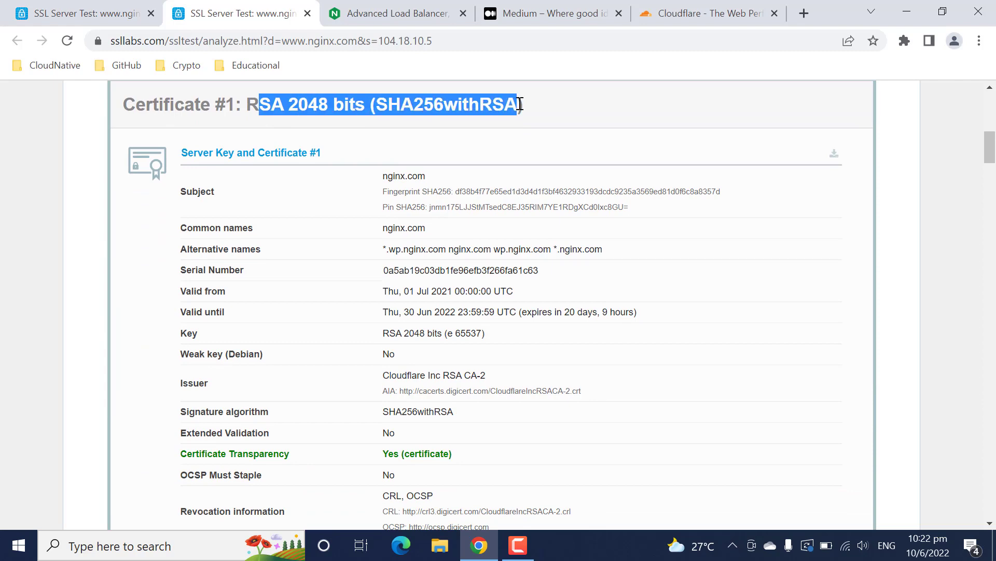
pyautogui.scroll(-6, 321, 223)
pyautogui.scroll(-7, 320, 223)
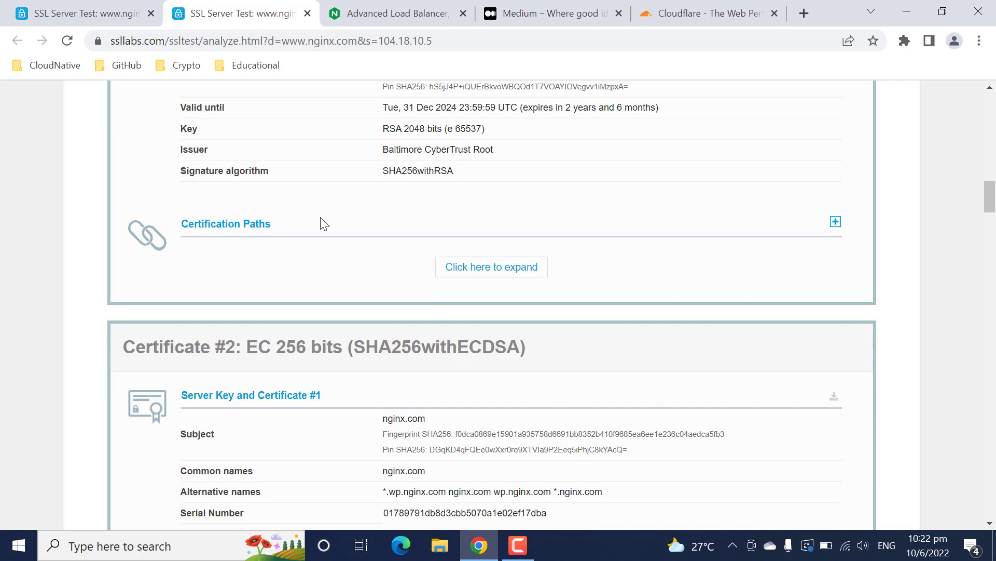
pyautogui.scroll(13, 320, 223)
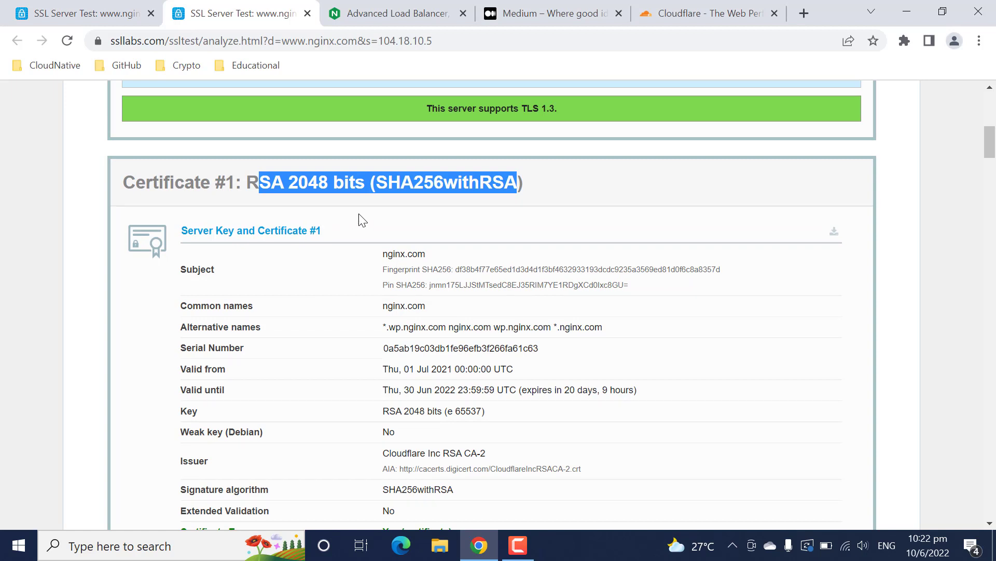
# Step: Locate and highlight the TLS 1.3 and TLS 1.2 protocol rows
pyautogui.scroll(-13, 436, 211)
pyautogui.scroll(-15, 440, 212)
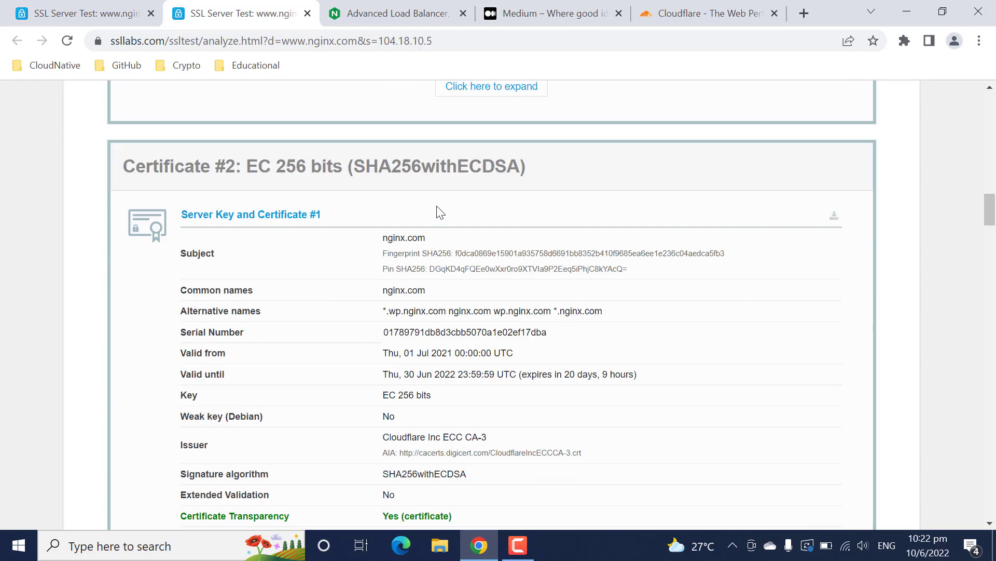
pyautogui.scroll(3, 439, 210)
pyautogui.scroll(-9, 439, 211)
pyautogui.scroll(3, 438, 212)
pyautogui.moveTo(181, 271); pyautogui.dragTo(221, 298)
pyautogui.click(231, 301)
# Step: Highlight the cipher suite rows, scroll back up, and close the 104.18.10.5 report
pyautogui.scroll(-6, 335, 287)
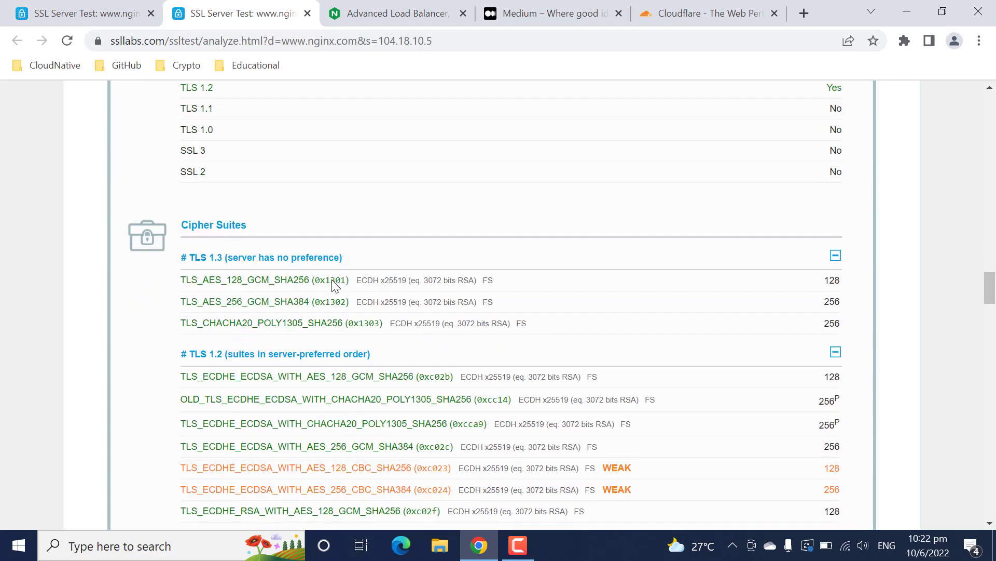
pyautogui.moveTo(217, 178); pyautogui.dragTo(311, 348)
pyautogui.click(447, 342)
pyautogui.scroll(-20, 449, 353)
pyautogui.scroll(-20, 449, 358)
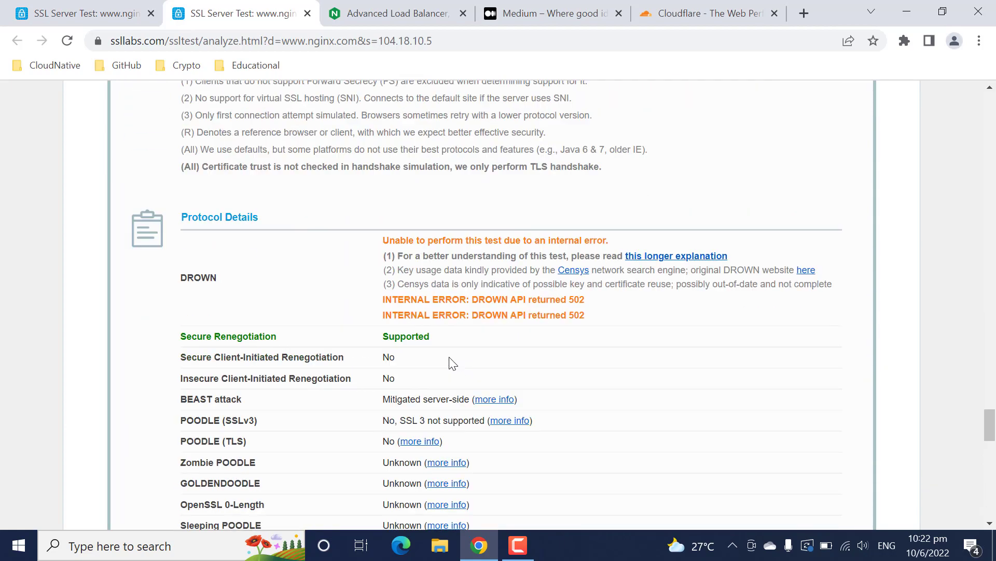
pyautogui.scroll(12, 450, 358)
pyautogui.scroll(20, 450, 357)
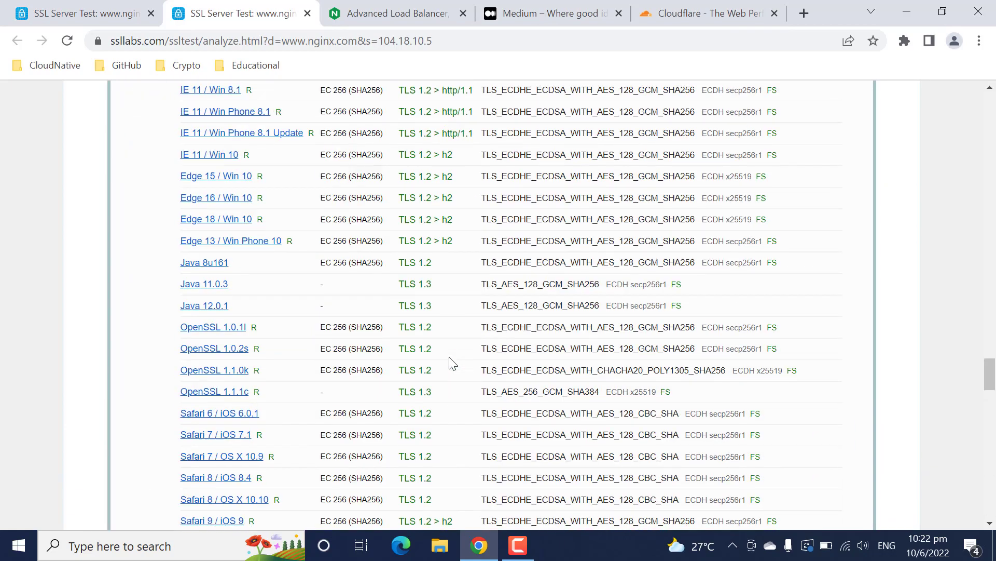
pyautogui.scroll(20, 450, 357)
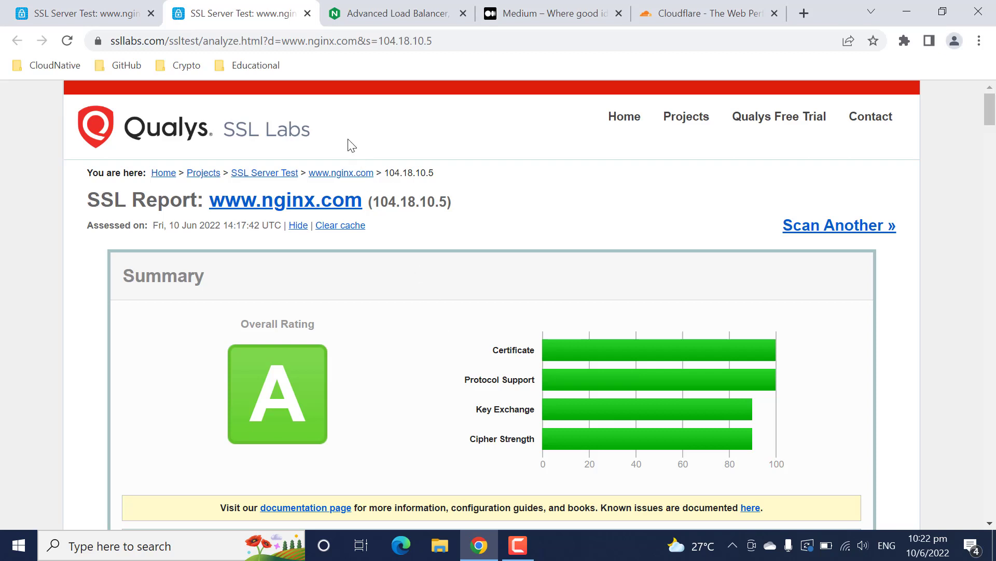
pyautogui.click(308, 14)
# Step: Select the medium.com domain in the Medium tab's address bar
pyautogui.click(435, 16)
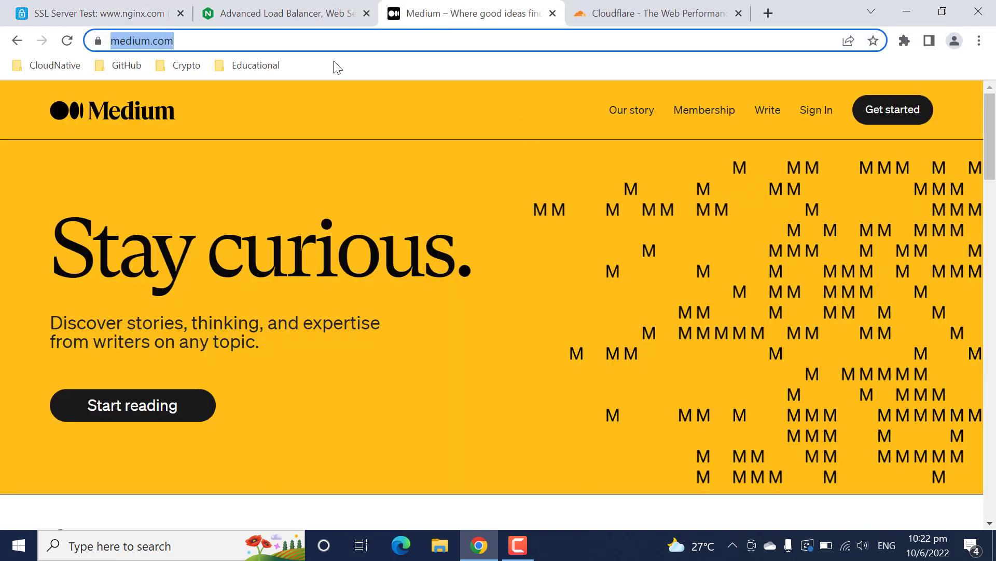
pyautogui.click(262, 40)
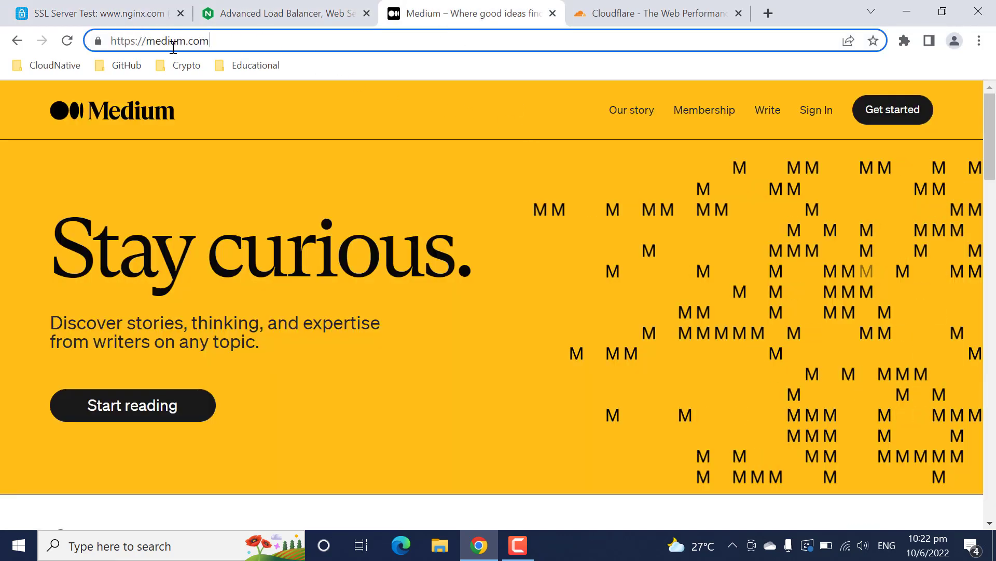
pyautogui.moveTo(147, 40); pyautogui.dragTo(256, 39)
pyautogui.hotkey('ctrl', 'c')
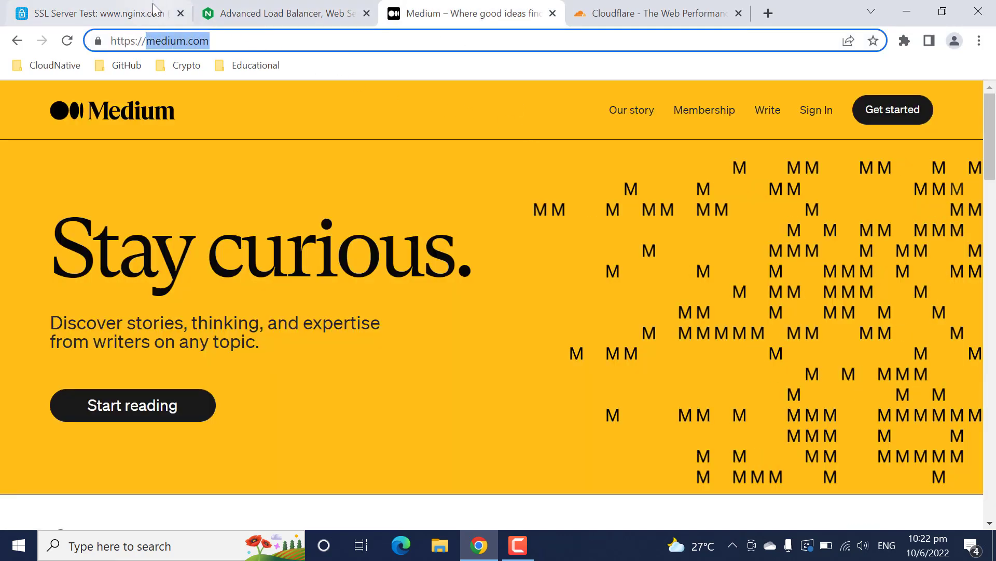
# Step: Return to the SSL Server Test page and submit medium.com for testing
pyautogui.click(104, 13)
pyautogui.click(255, 176)
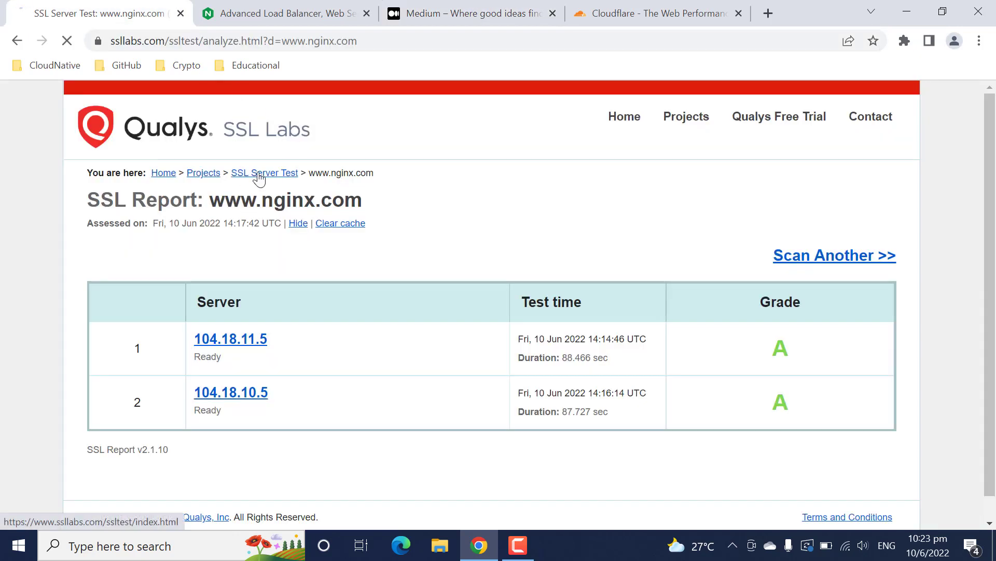
pyautogui.hotkey('ctrl', 'v')
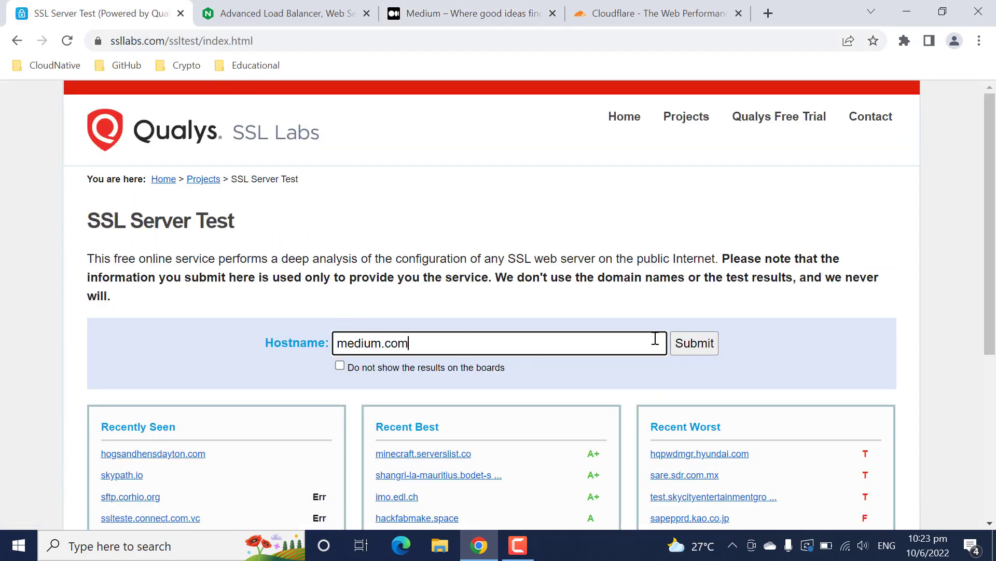
pyautogui.click(712, 347)
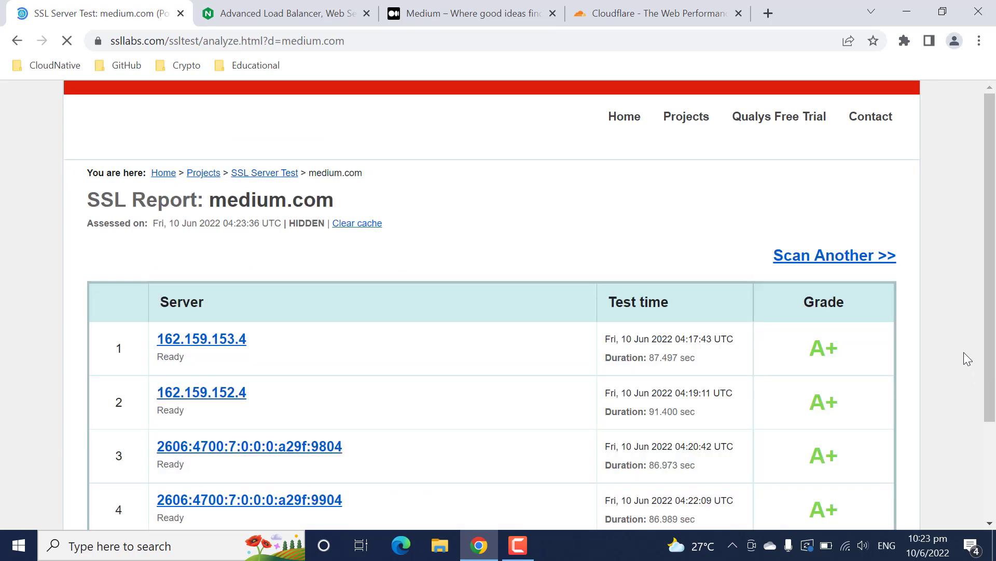
pyautogui.scroll(-1, 548, 290)
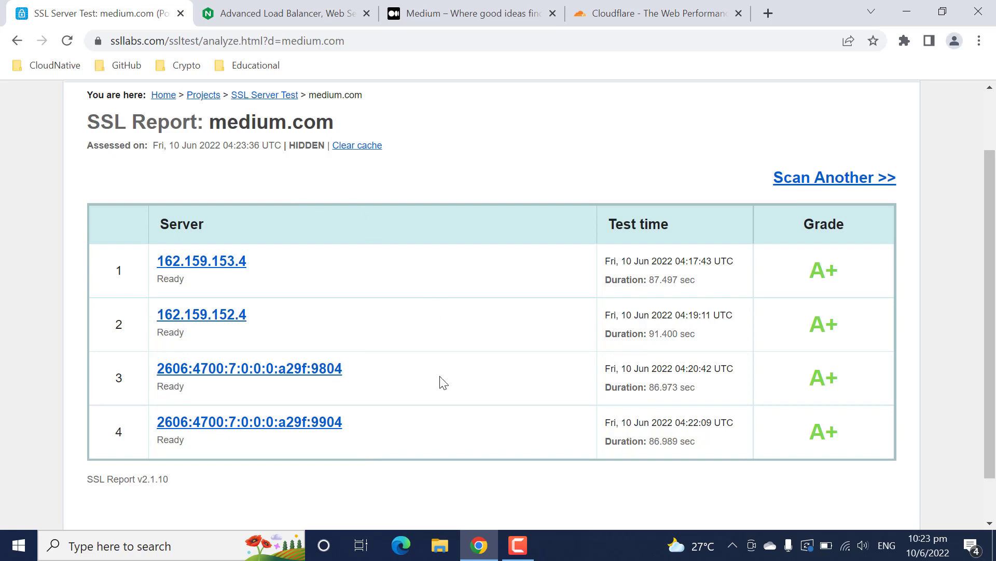
pyautogui.keyDown('ctrl'); pyautogui.click(230, 263); pyautogui.keyUp('ctrl')
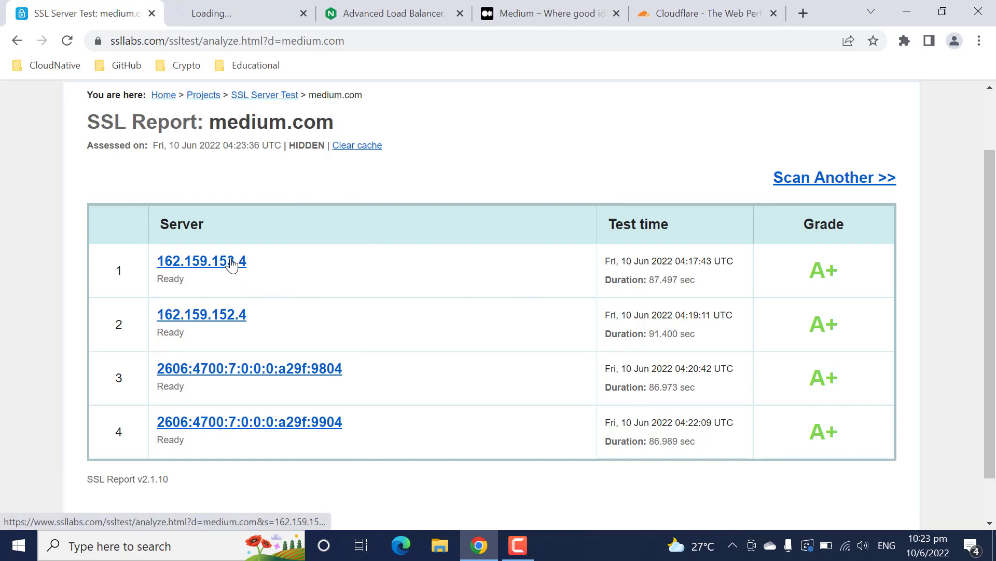
pyautogui.click(246, 15)
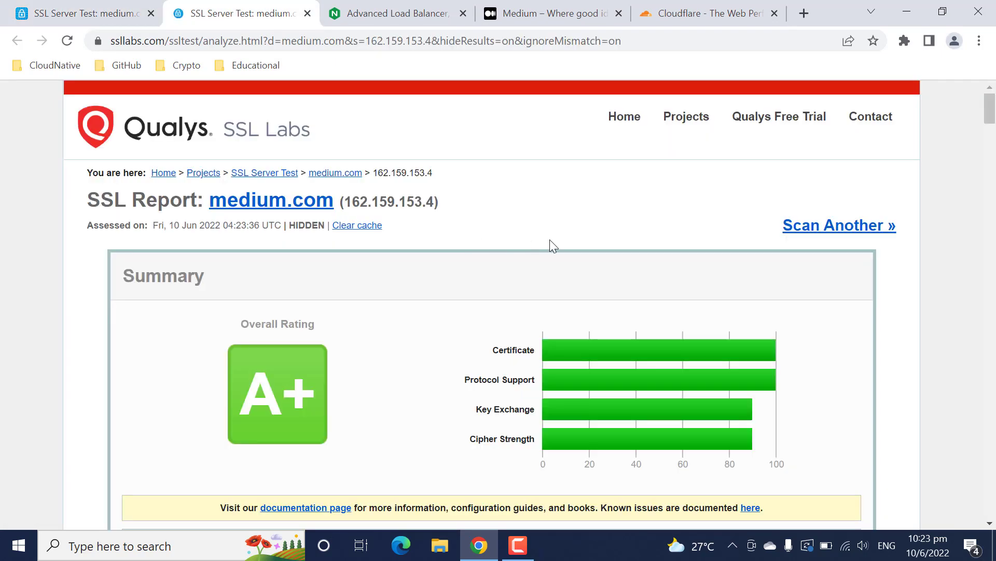
pyautogui.scroll(-3, 552, 244)
pyautogui.scroll(-1, 552, 246)
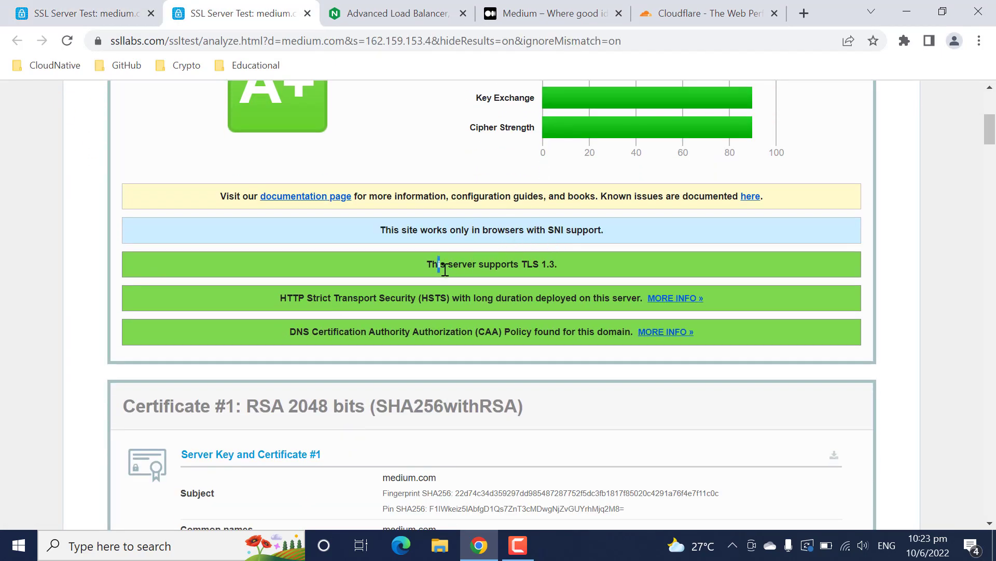
pyautogui.moveTo(440, 269); pyautogui.dragTo(606, 275)
pyautogui.scroll(-4, 621, 280)
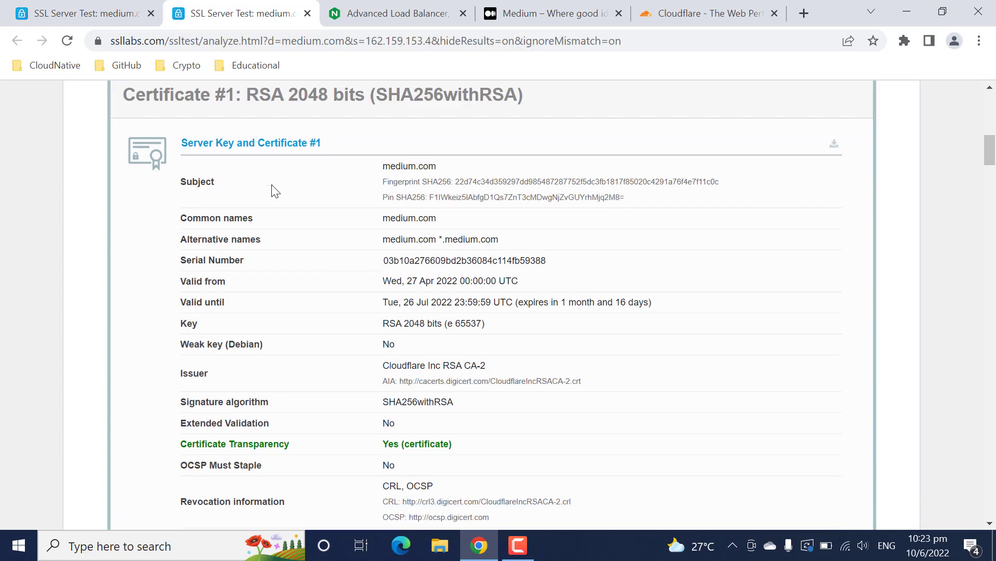
pyautogui.moveTo(260, 95); pyautogui.dragTo(209, 362)
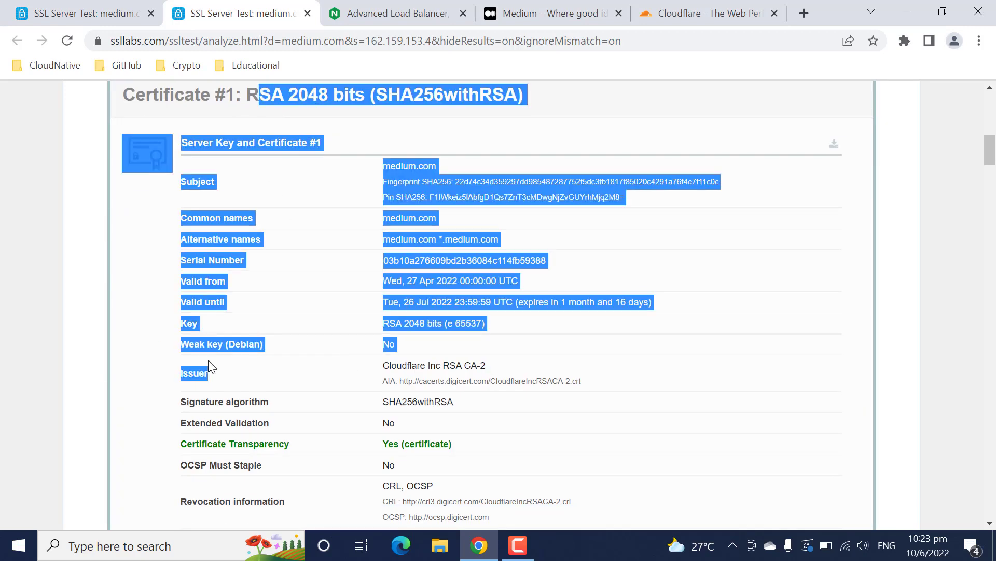
pyautogui.click(152, 322)
pyautogui.scroll(-20, 161, 318)
pyautogui.scroll(2, 161, 319)
pyautogui.scroll(-16, 161, 319)
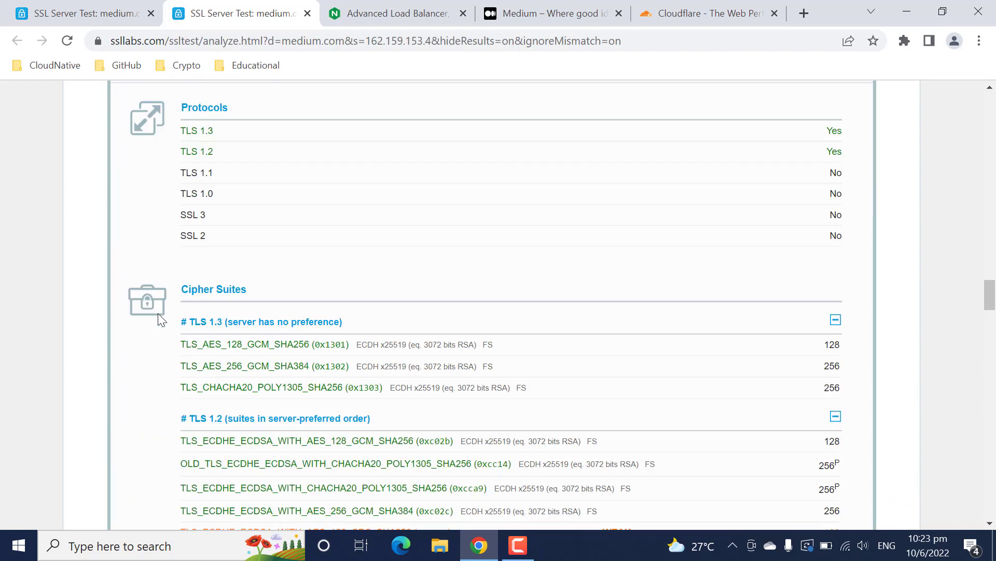
pyautogui.scroll(-2, 162, 319)
pyautogui.moveTo(184, 121); pyautogui.dragTo(229, 160)
pyautogui.scroll(-6, 374, 280)
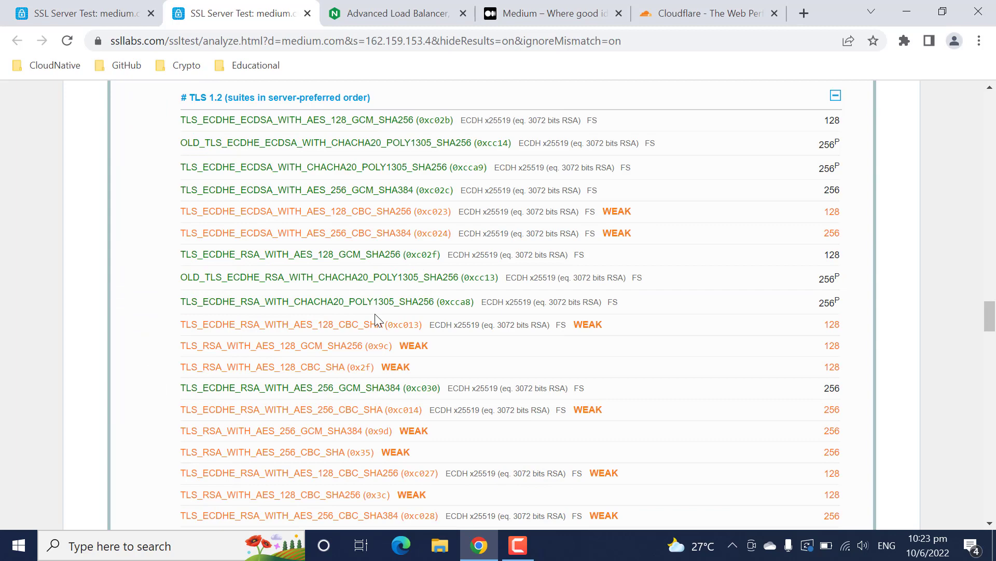
pyautogui.scroll(20, 375, 316)
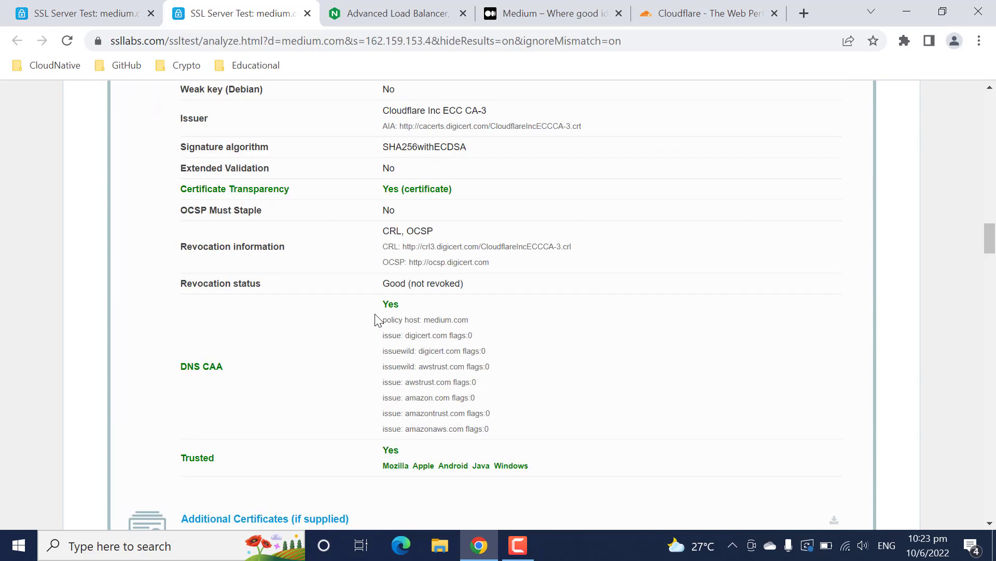
pyautogui.click(307, 14)
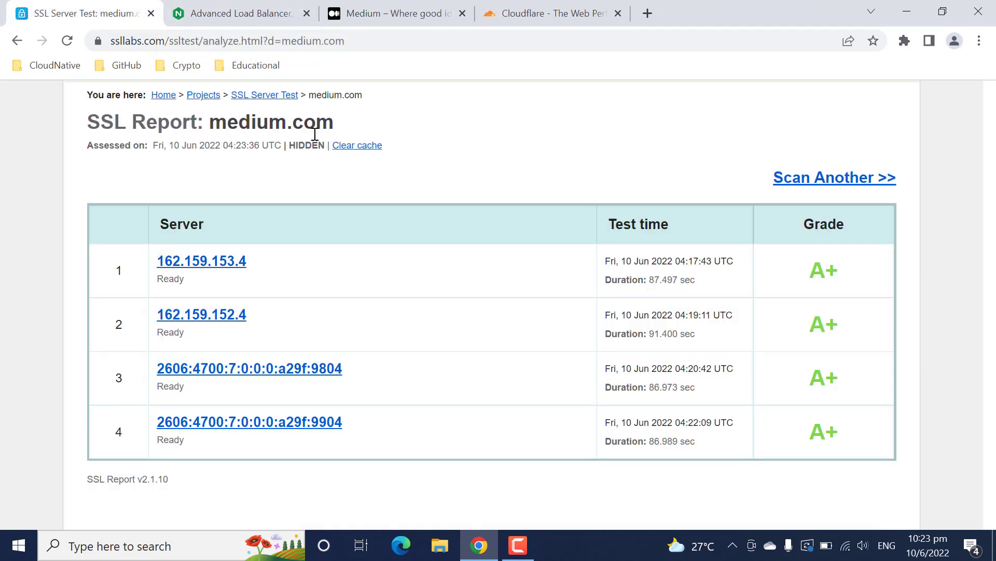
# Step: Review the 2606:4700:7:0:0:0:a29f:9804 server report, close it, and return to NGINX
pyautogui.middleClick(248, 380)
pyautogui.click(246, 16)
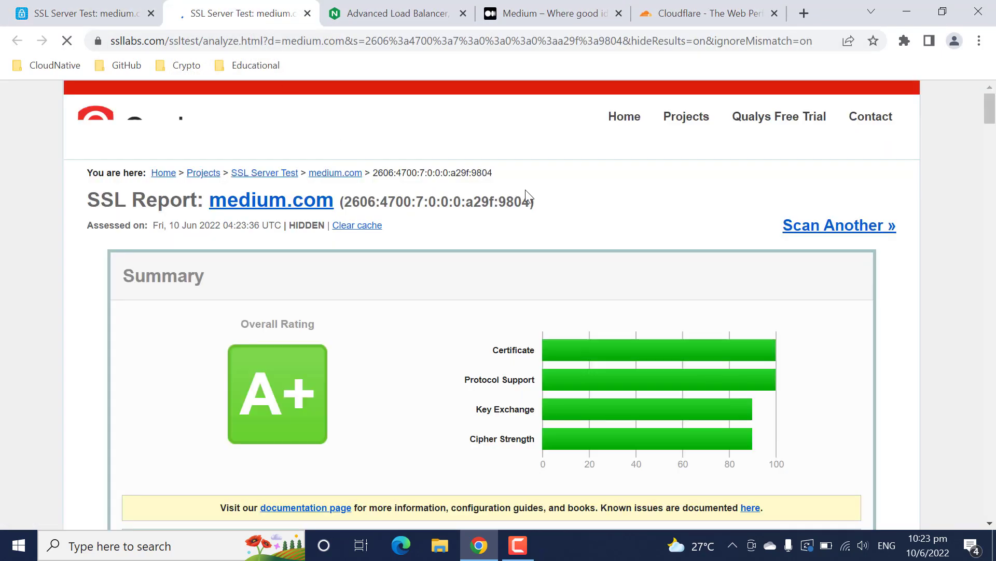
pyautogui.scroll(-3, 300, 261)
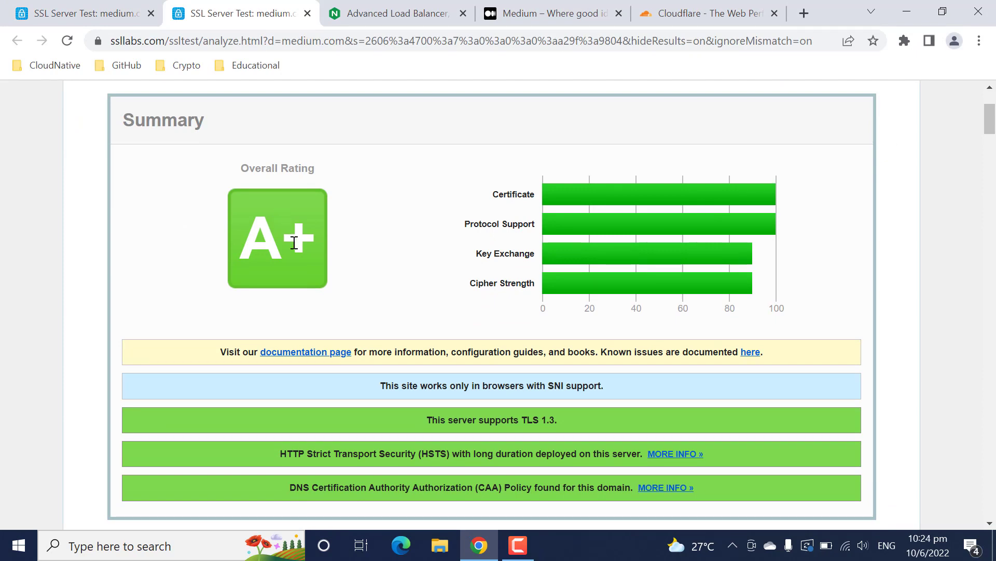
pyautogui.scroll(-10, 294, 243)
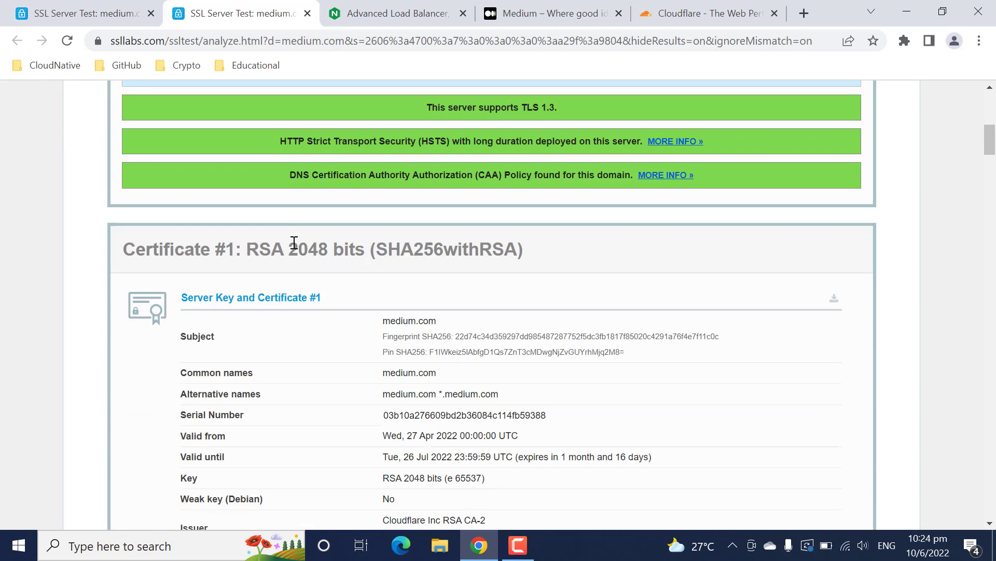
pyautogui.scroll(-15, 295, 243)
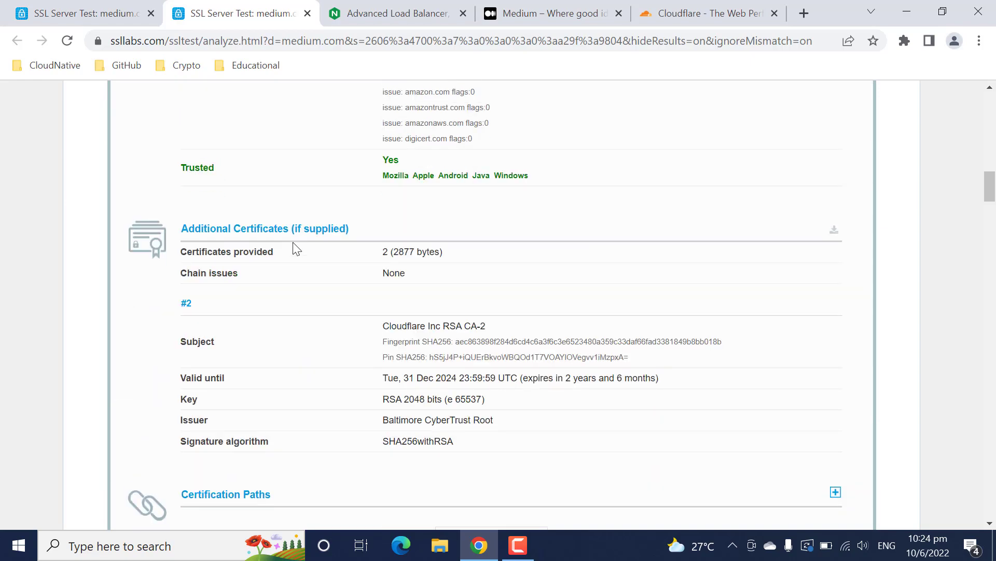
pyautogui.scroll(-15, 294, 248)
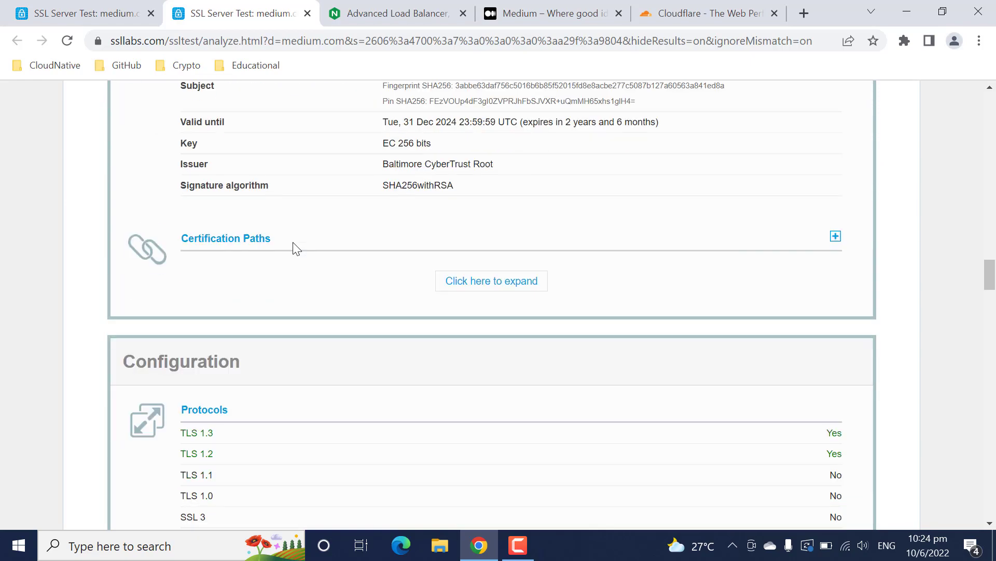
pyautogui.scroll(-5, 295, 248)
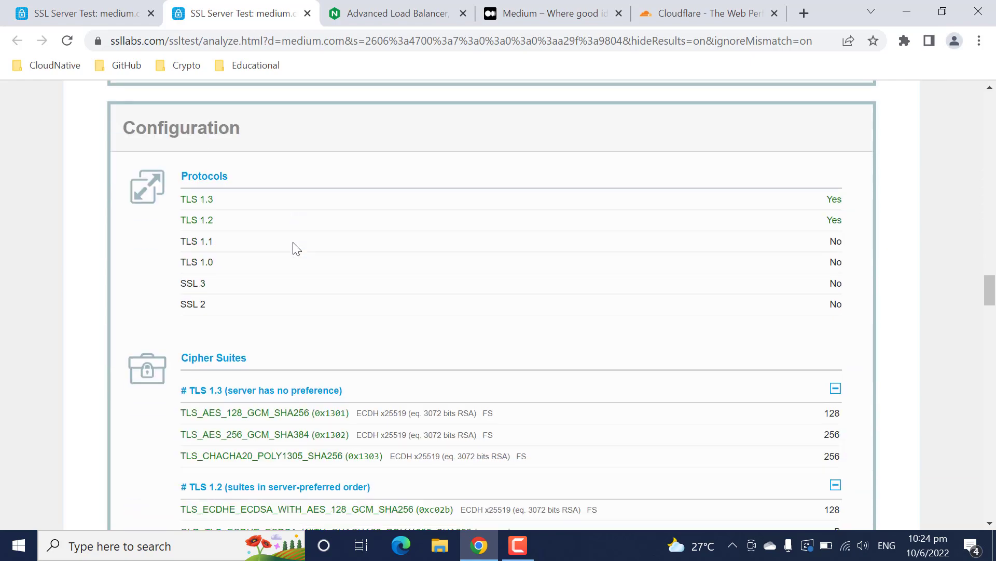
pyautogui.scroll(-6, 294, 248)
pyautogui.scroll(-17, 296, 249)
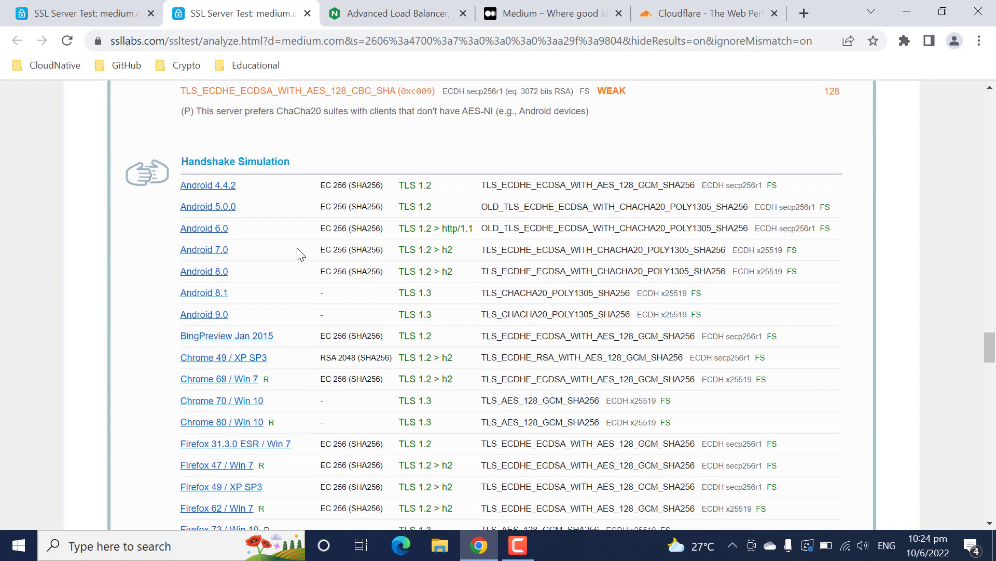
pyautogui.click(307, 14)
pyautogui.click(266, 18)
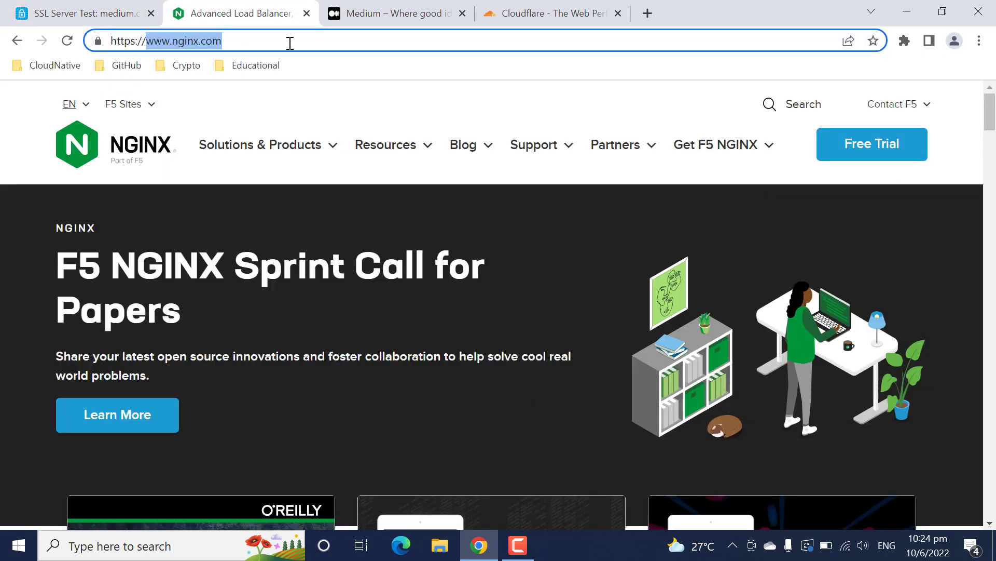